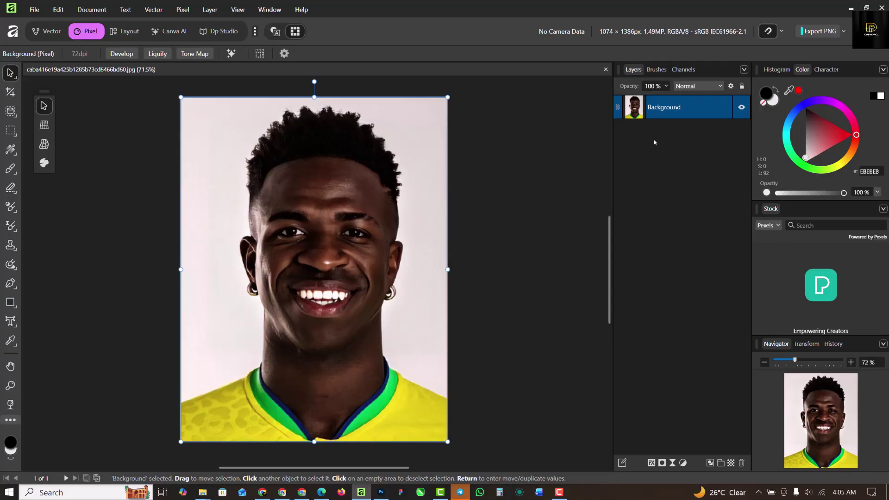
Duplicate the Background layer.
{"action": "key", "text": "ctrl+j"}
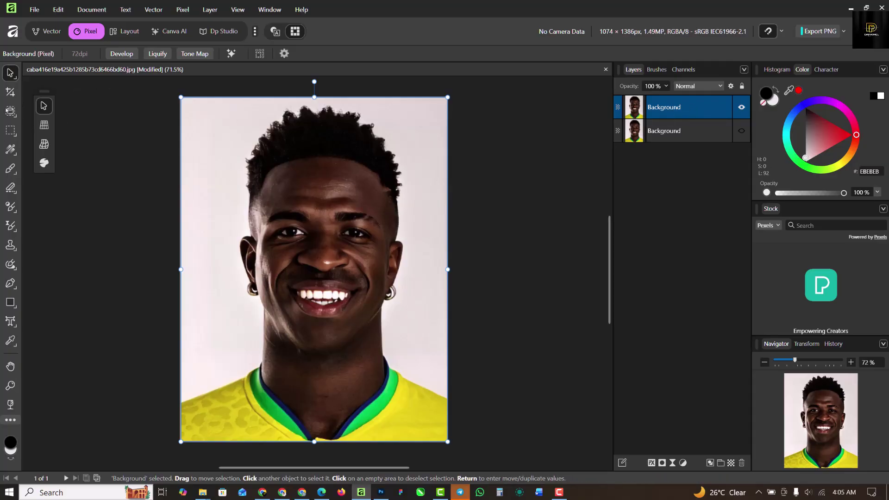
{"action": "left_click", "coordinate": [111, 140]}
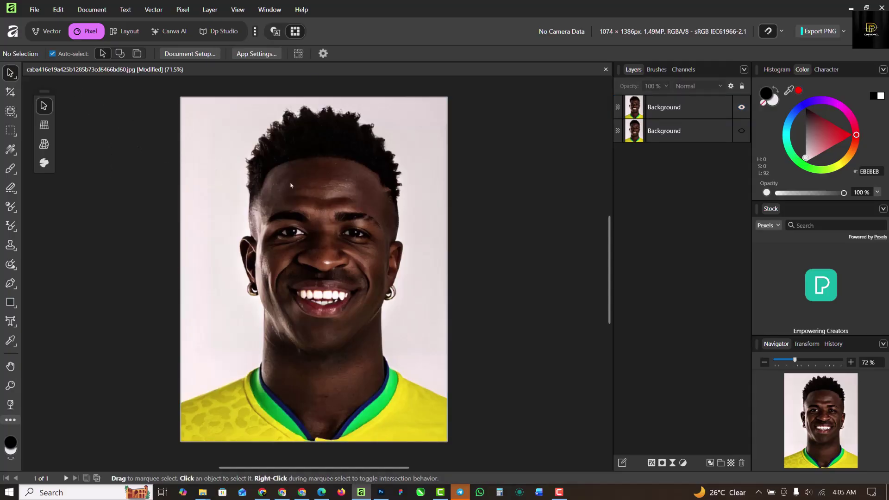
{"action": "left_click", "coordinate": [369, 199]}
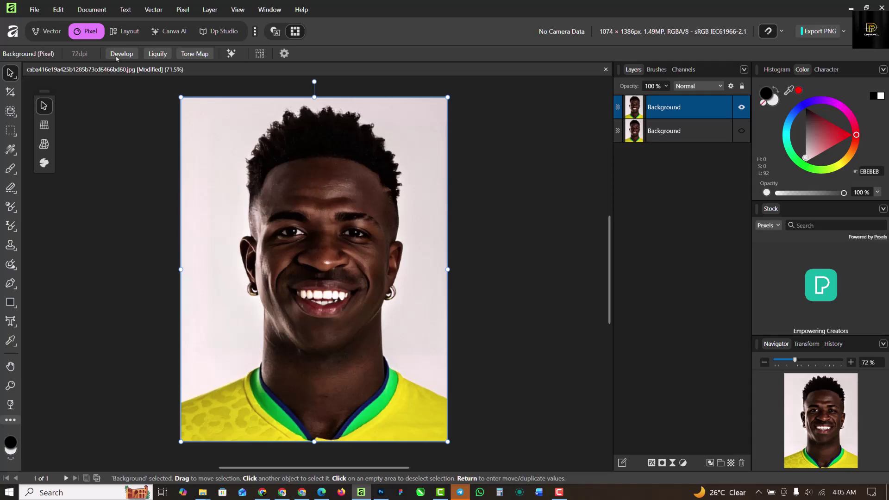
{"action": "left_click", "coordinate": [103, 177]}
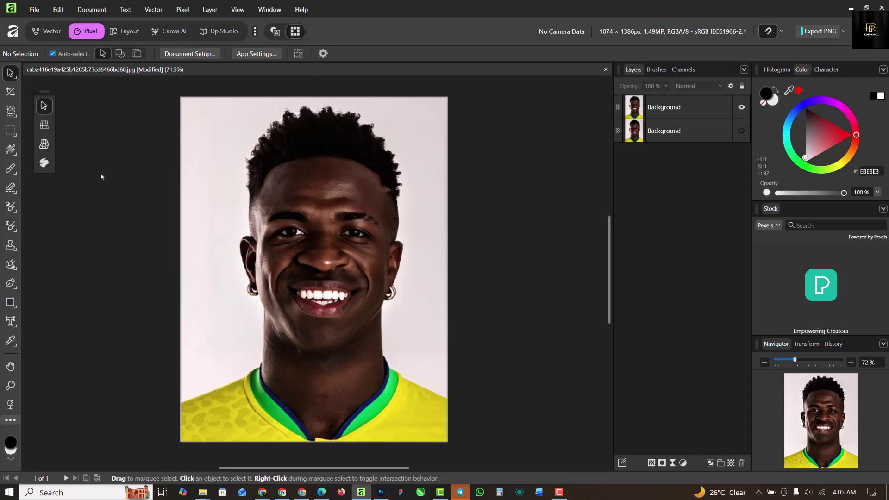
{"action": "left_click", "coordinate": [369, 253]}
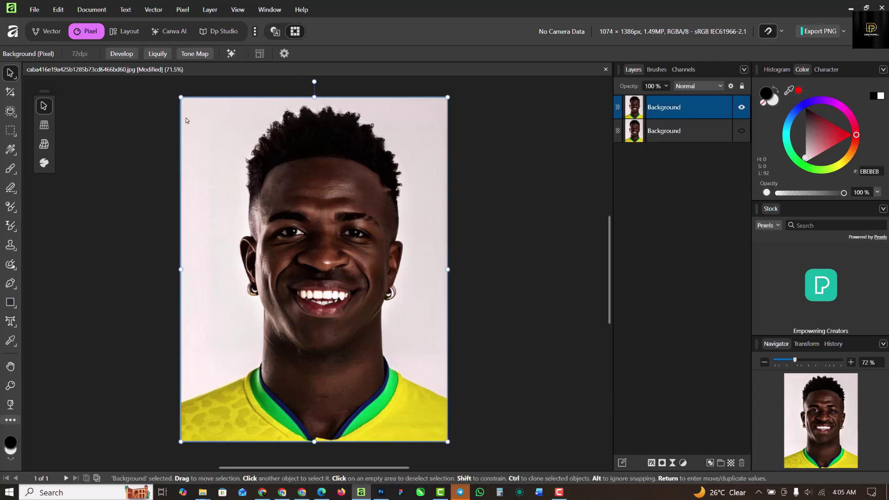
{"action": "left_click", "coordinate": [230, 54]}
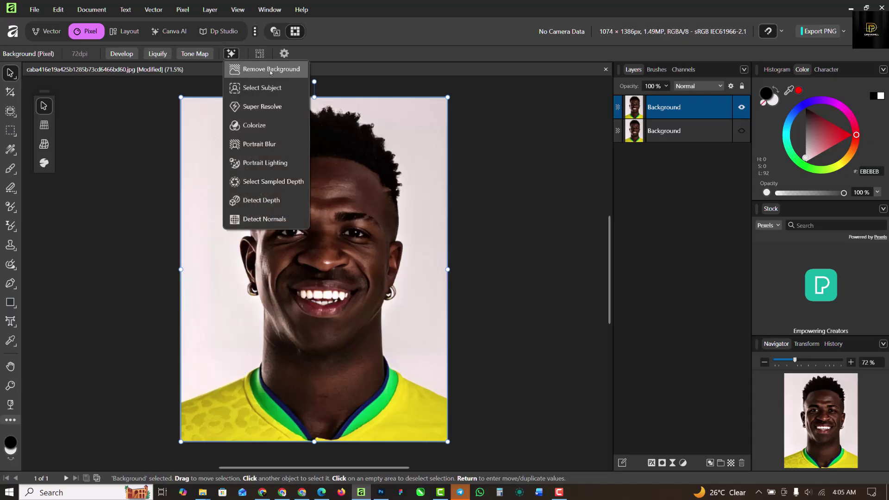
{"action": "left_click", "coordinate": [394, 281]}
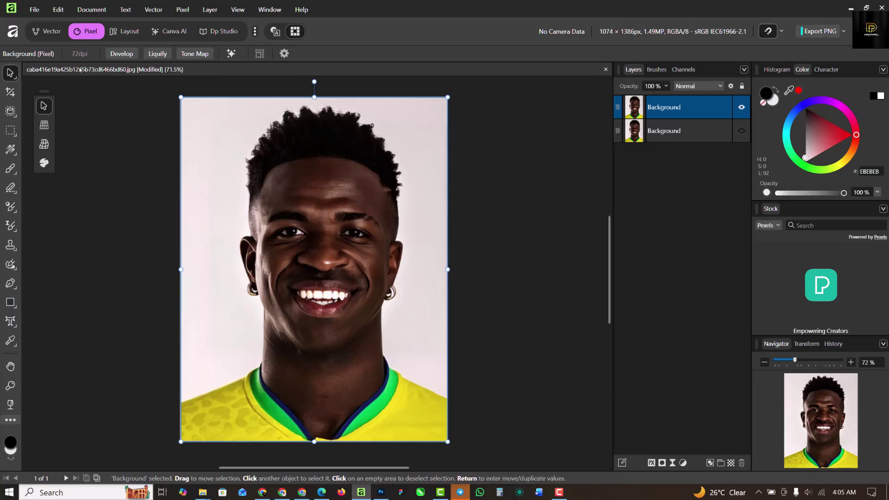
Develop the duplicated Background layer, setting its exposure to 0.505 and clarity to 100%.
{"action": "left_click", "coordinate": [120, 54]}
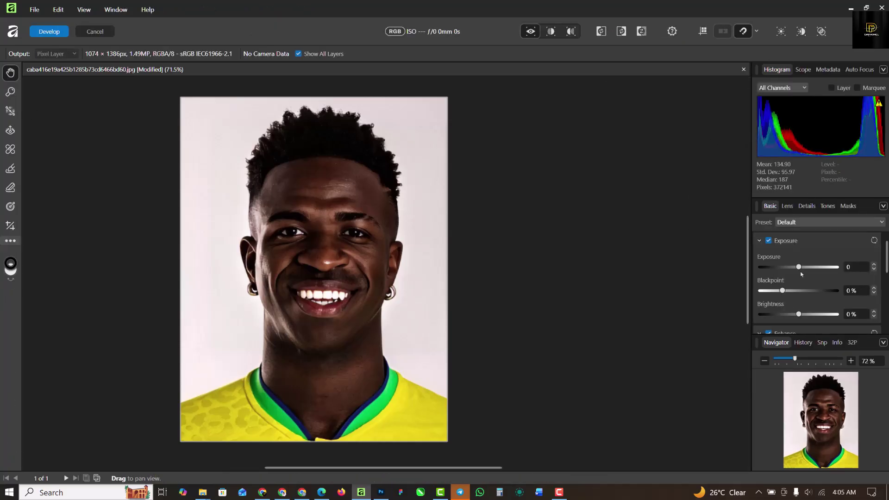
{"action": "left_click_drag", "start_coordinate": [799, 268], "coordinate": [802, 267]}
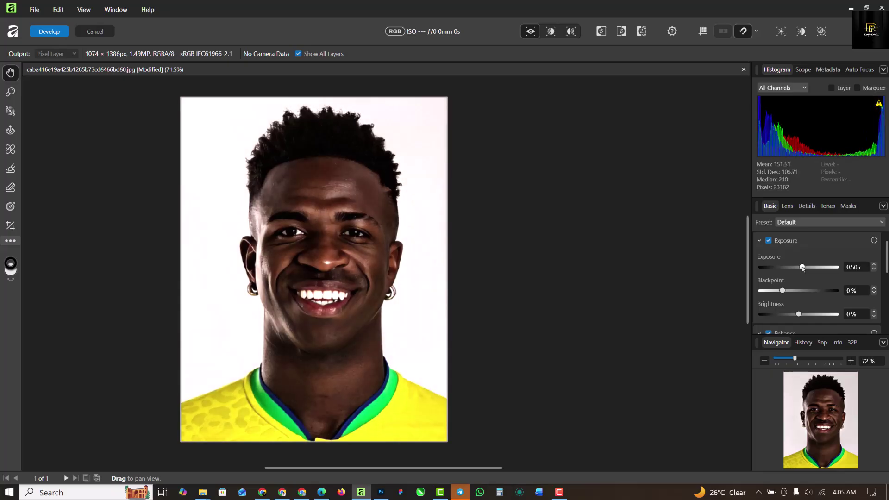
{"action": "scroll", "coordinate": [801, 294], "scroll_direction": "down", "scroll_amount": 1}
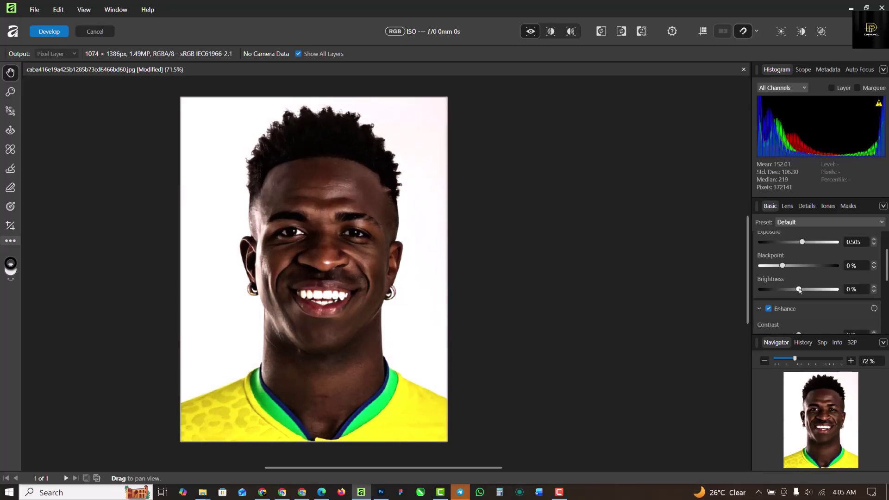
{"action": "scroll", "coordinate": [792, 270], "scroll_direction": "down", "scroll_amount": 2}
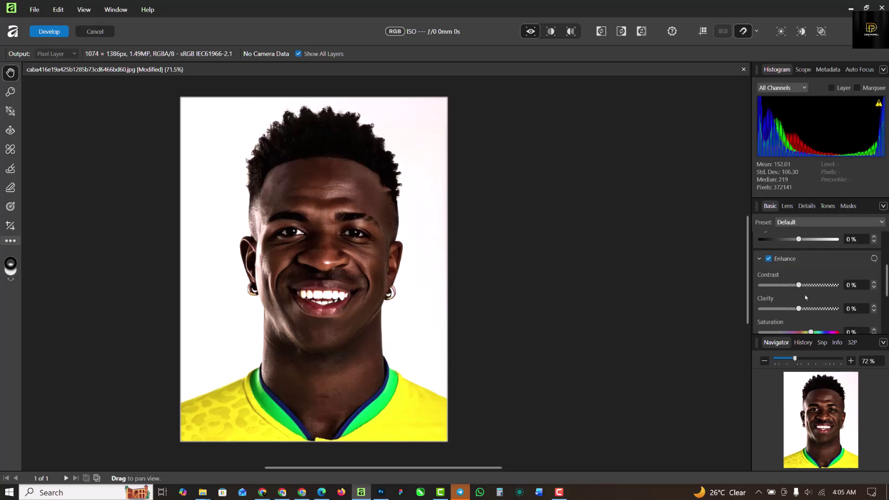
{"action": "scroll", "coordinate": [805, 294], "scroll_direction": "down", "scroll_amount": 1}
{"action": "left_click_drag", "start_coordinate": [798, 284], "coordinate": [839, 290]}
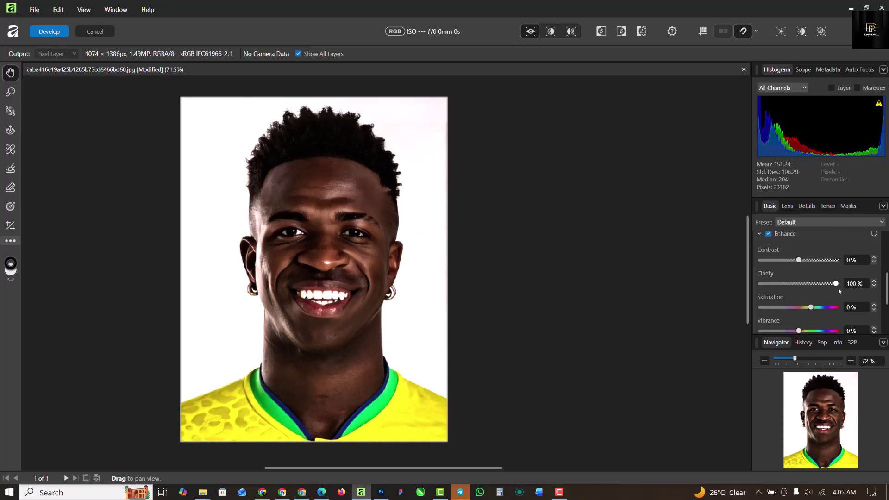
Raise the saturation to 21% and apply the Develop edits to the duplicated layer.
{"action": "scroll", "coordinate": [806, 295], "scroll_direction": "down", "scroll_amount": 1}
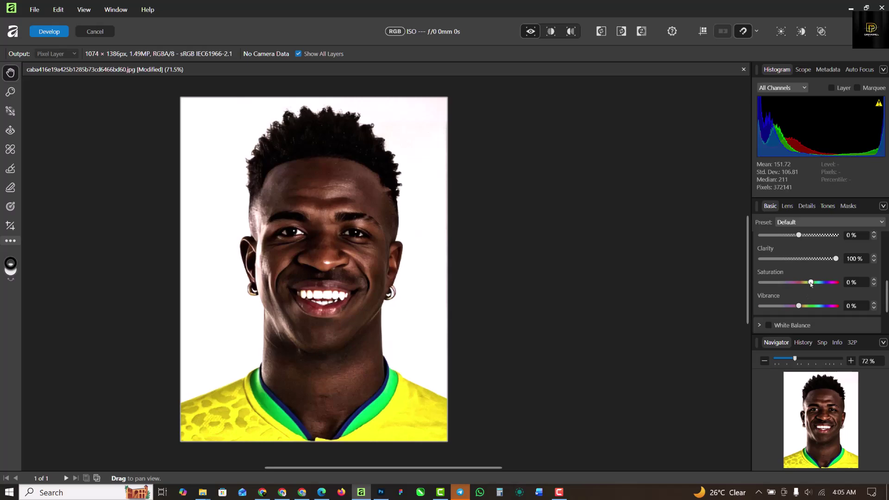
{"action": "left_click_drag", "start_coordinate": [816, 284], "coordinate": [824, 287]}
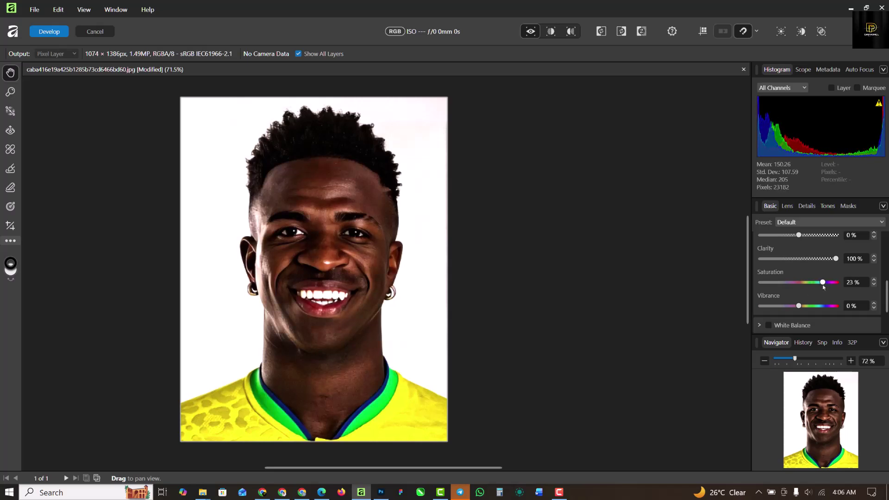
{"action": "scroll", "coordinate": [806, 295], "scroll_direction": "down", "scroll_amount": 1}
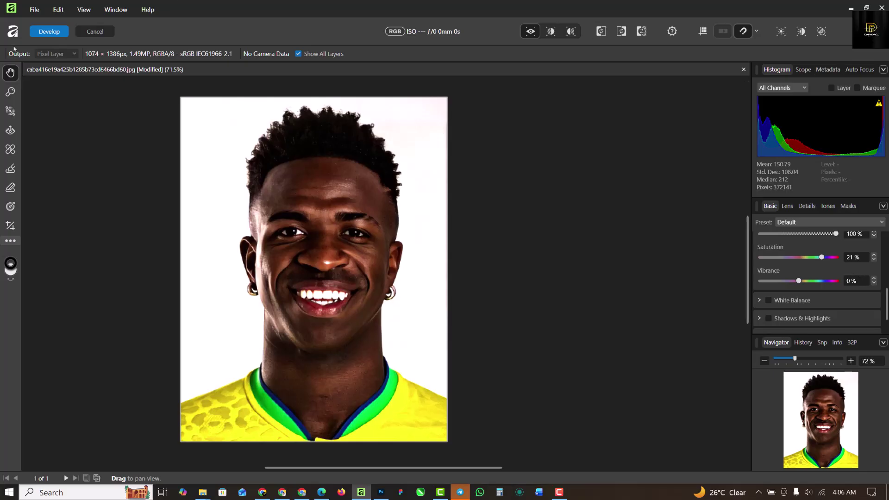
{"action": "left_click", "coordinate": [49, 32]}
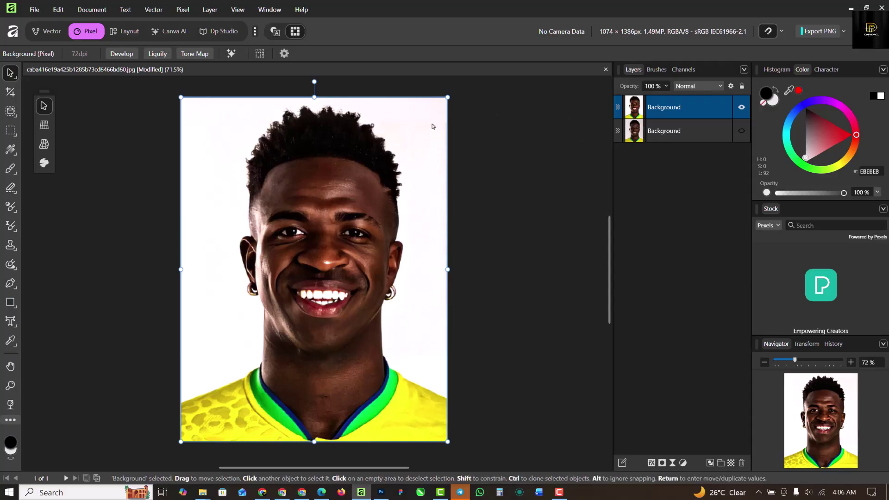
Add a Curves adjustment above the layers and lift the master curve's midtones to about X 0.45, Y 0.588.
{"action": "left_click", "coordinate": [683, 463]}
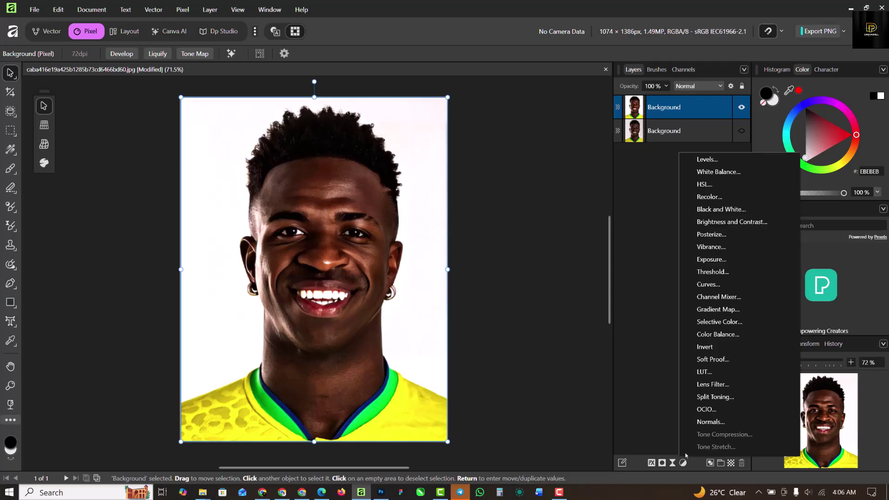
{"action": "left_click", "coordinate": [714, 284]}
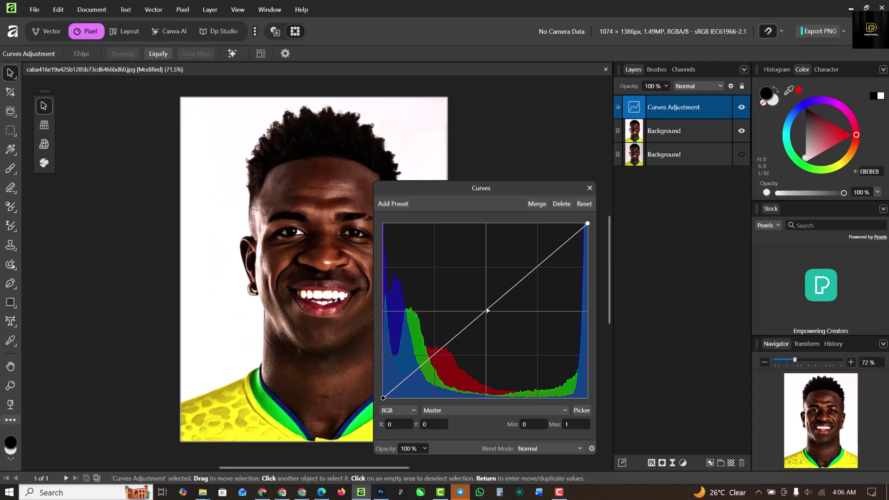
{"action": "left_click_drag", "start_coordinate": [487, 311], "coordinate": [475, 296]}
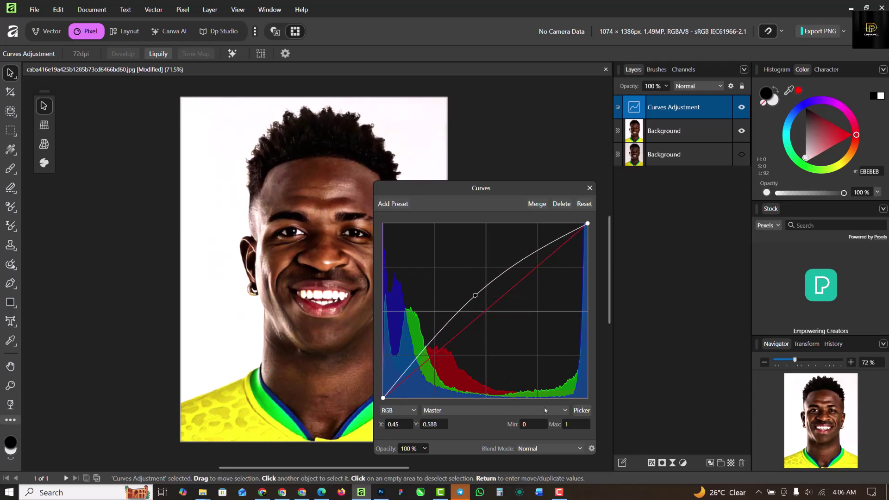
{"action": "left_click", "coordinate": [590, 188]}
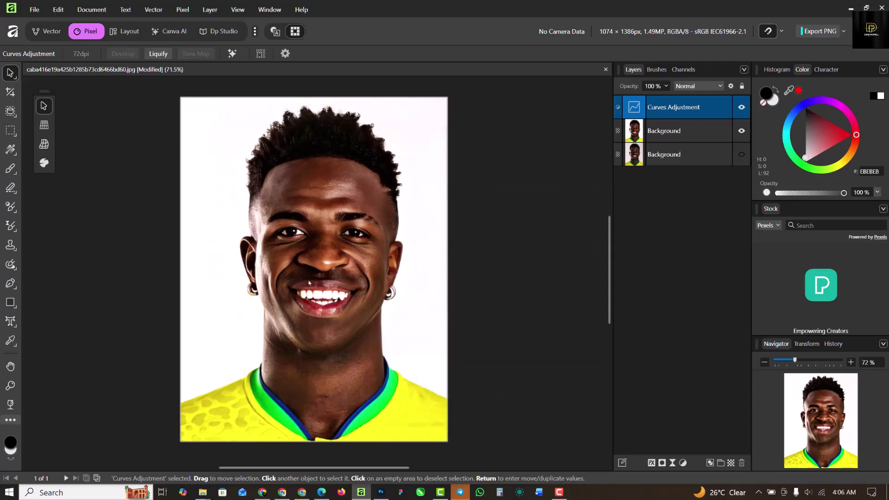
Add a mask to the Curves adjustment and invert it.
{"action": "left_click", "coordinate": [662, 462]}
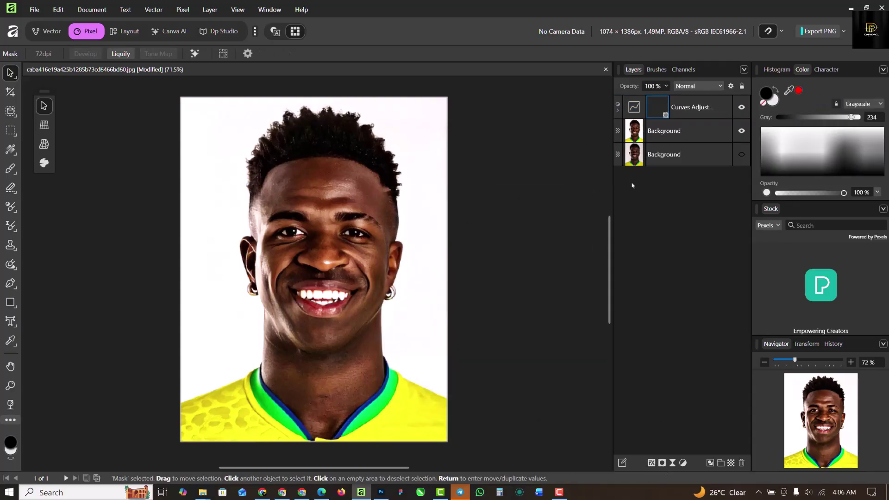
{"action": "right_click", "coordinate": [654, 111]}
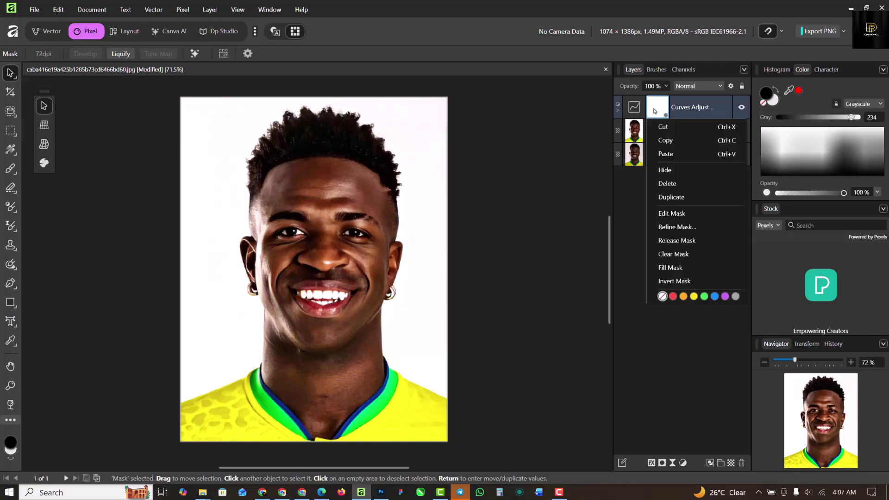
{"action": "left_click", "coordinate": [682, 282]}
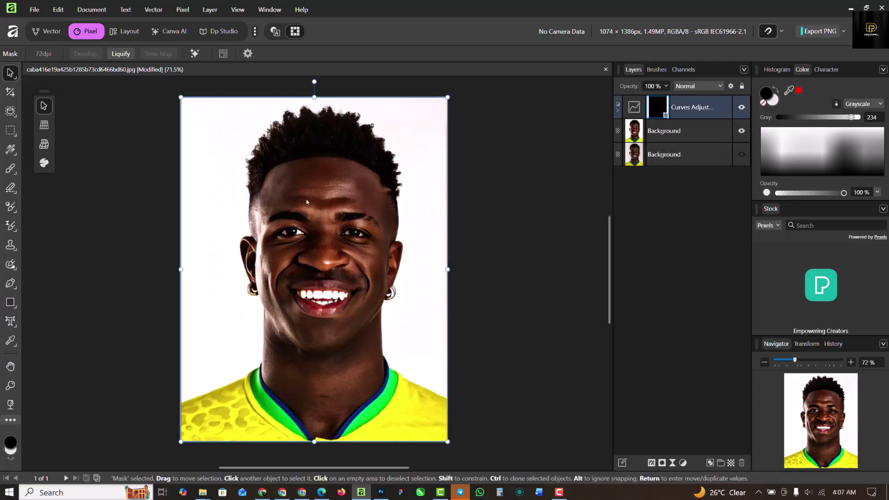
Paint light gray (234) on the Curves mask with the Paint Brush over the forehead, cheeks and jaw to brighten the face.
{"action": "left_click_drag", "start_coordinate": [10, 169], "coordinate": [65, 167]}
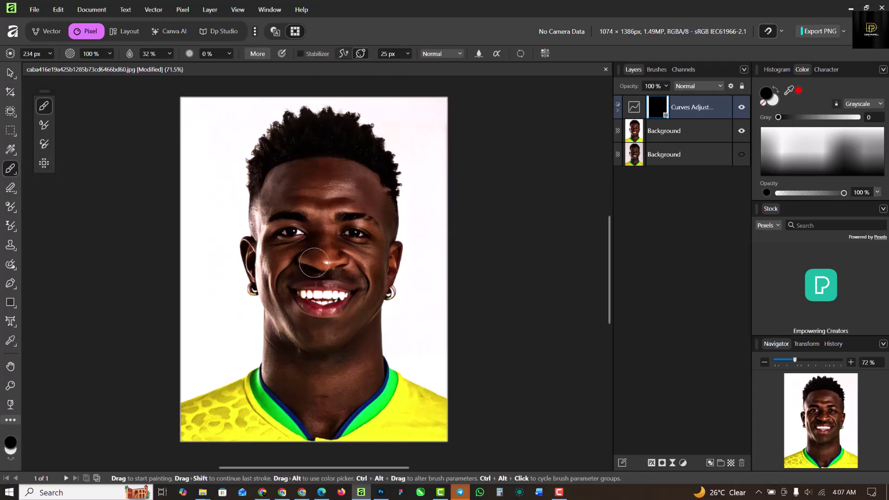
{"action": "scroll", "coordinate": [326, 216], "scroll_direction": "up", "scroll_amount": 4}
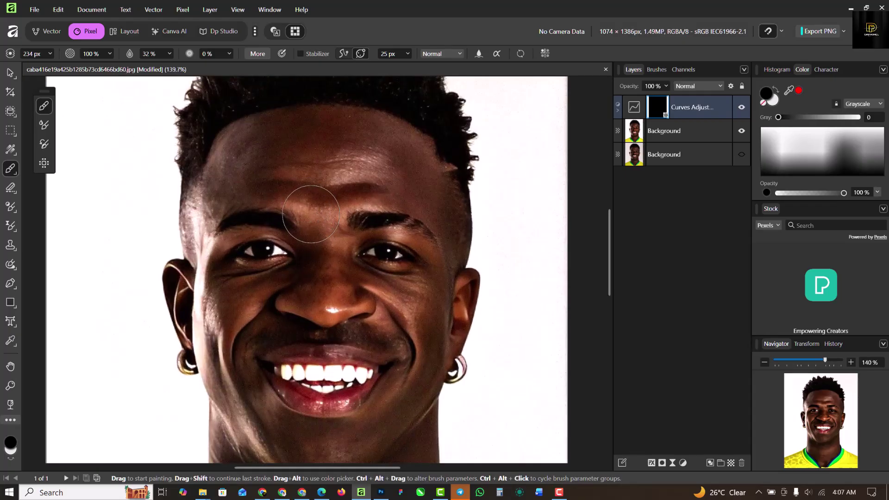
{"action": "left_click", "coordinate": [11, 461]}
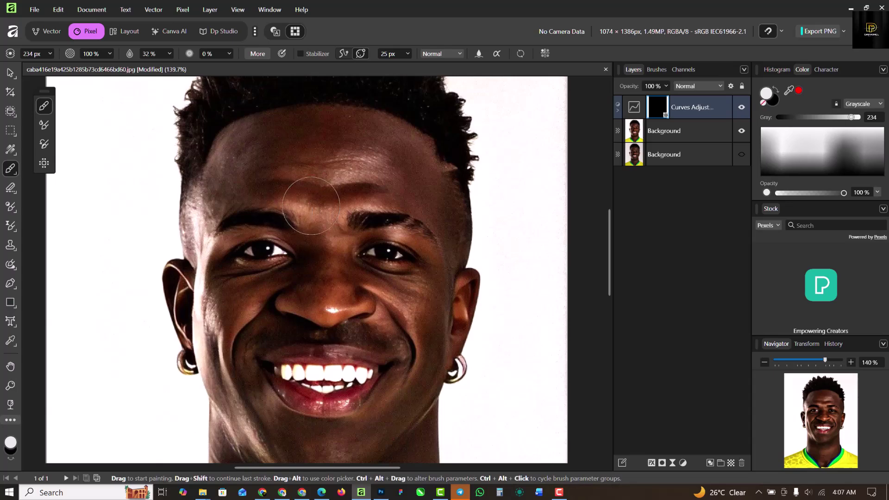
{"action": "mouse_move", "coordinate": [311, 205]}
{"action": "left_mouse_down"}
{"action": "mouse_move", "coordinate": [381, 205]}
{"action": "mouse_move", "coordinate": [387, 219]}
{"action": "mouse_move", "coordinate": [421, 229]}
{"action": "mouse_move", "coordinate": [394, 211]}
{"action": "mouse_move", "coordinate": [389, 223]}
{"action": "mouse_move", "coordinate": [305, 205]}
{"action": "mouse_move", "coordinate": [336, 170]}
{"action": "mouse_move", "coordinate": [391, 160]}
{"action": "mouse_move", "coordinate": [354, 175]}
{"action": "mouse_move", "coordinate": [286, 178]}
{"action": "mouse_move", "coordinate": [346, 187]}
{"action": "mouse_move", "coordinate": [288, 297]}
{"action": "mouse_move", "coordinate": [244, 288]}
{"action": "mouse_move", "coordinate": [240, 251]}
{"action": "mouse_move", "coordinate": [272, 258]}
{"action": "mouse_move", "coordinate": [252, 247]}
{"action": "mouse_move", "coordinate": [237, 256]}
{"action": "mouse_move", "coordinate": [424, 253]}
{"action": "mouse_move", "coordinate": [362, 256]}
{"action": "mouse_move", "coordinate": [402, 261]}
{"action": "mouse_move", "coordinate": [391, 244]}
{"action": "mouse_move", "coordinate": [395, 262]}
{"action": "mouse_move", "coordinate": [402, 257]}
{"action": "mouse_move", "coordinate": [253, 336]}
{"action": "mouse_move", "coordinate": [242, 298]}
{"action": "mouse_move", "coordinate": [222, 338]}
{"action": "mouse_move", "coordinate": [208, 311]}
{"action": "mouse_move", "coordinate": [195, 234]}
{"action": "mouse_move", "coordinate": [227, 272]}
{"action": "mouse_move", "coordinate": [401, 324]}
{"action": "mouse_move", "coordinate": [392, 302]}
{"action": "mouse_move", "coordinate": [416, 323]}
{"action": "mouse_move", "coordinate": [394, 315]}
{"action": "mouse_move", "coordinate": [389, 299]}
{"action": "mouse_move", "coordinate": [347, 298]}
{"action": "mouse_move", "coordinate": [315, 265]}
{"action": "mouse_move", "coordinate": [322, 250]}
{"action": "mouse_move", "coordinate": [325, 276]}
{"action": "mouse_move", "coordinate": [410, 336]}
{"action": "left_mouse_up"}
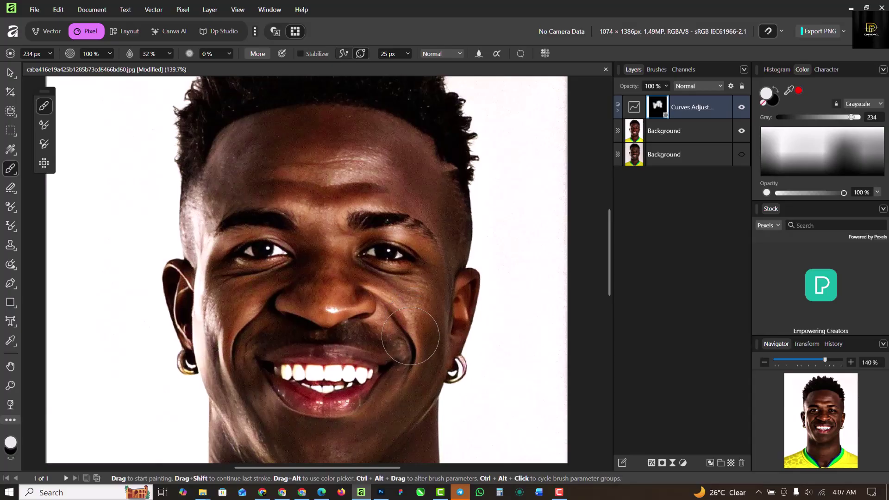
{"action": "scroll", "coordinate": [359, 387], "scroll_direction": "down", "scroll_amount": 3}
{"action": "scroll", "coordinate": [350, 383], "scroll_direction": "up", "scroll_amount": 4}
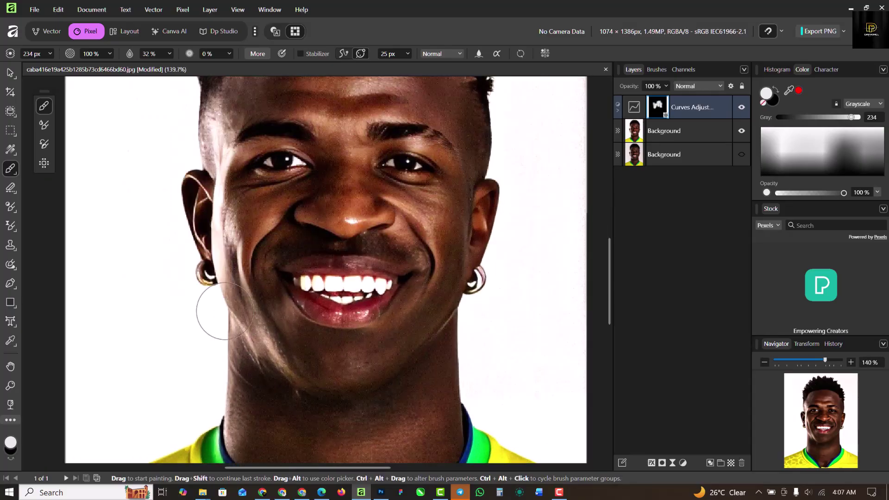
{"action": "mouse_move", "coordinate": [225, 310]}
{"action": "left_mouse_down"}
{"action": "mouse_move", "coordinate": [273, 372]}
{"action": "mouse_move", "coordinate": [274, 356]}
{"action": "mouse_move", "coordinate": [315, 324]}
{"action": "mouse_move", "coordinate": [289, 311]}
{"action": "mouse_move", "coordinate": [356, 325]}
{"action": "mouse_move", "coordinate": [452, 312]}
{"action": "mouse_move", "coordinate": [435, 340]}
{"action": "mouse_move", "coordinate": [448, 325]}
{"action": "left_mouse_up"}
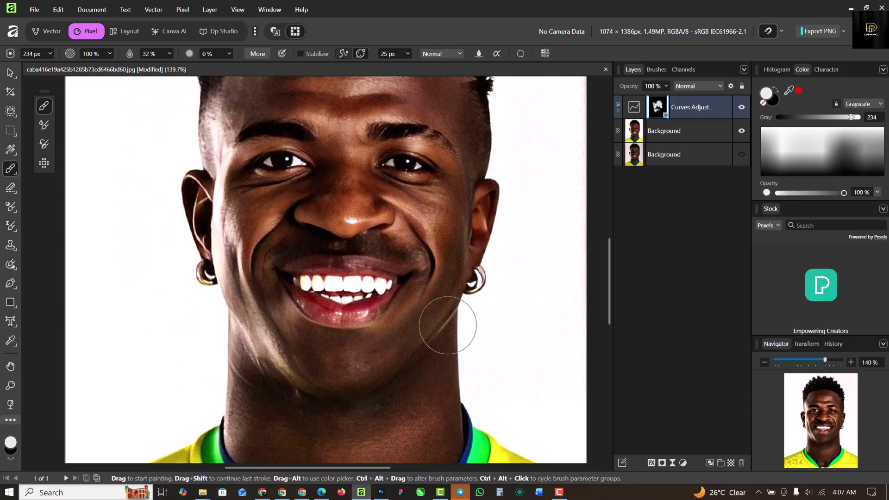
Brush the brightening onto the neck and throat in the Curves mask.
{"action": "scroll", "coordinate": [378, 389], "scroll_direction": "down", "scroll_amount": 2}
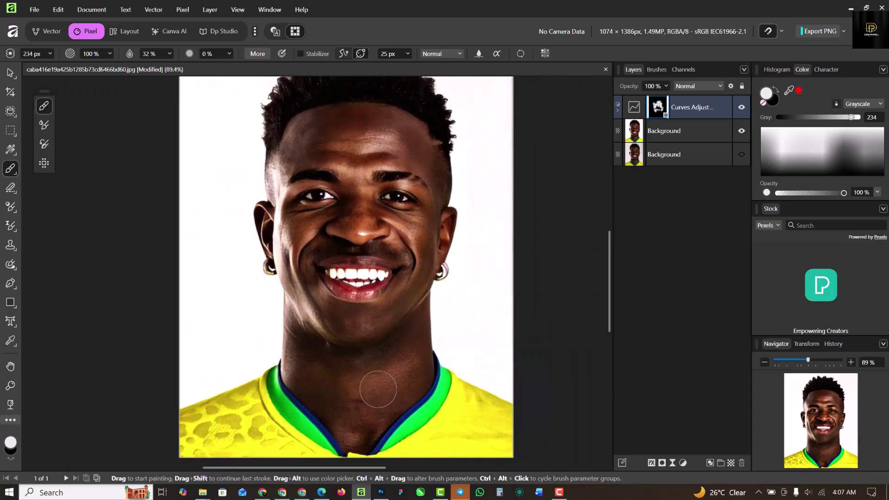
{"action": "scroll", "coordinate": [378, 389], "scroll_direction": "up", "scroll_amount": 1}
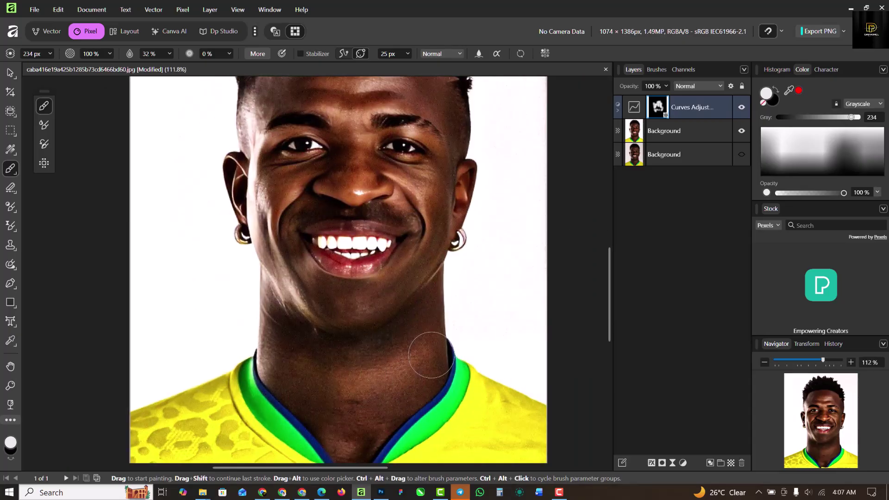
{"action": "mouse_move", "coordinate": [431, 356]}
{"action": "left_mouse_down"}
{"action": "mouse_move", "coordinate": [284, 354]}
{"action": "mouse_move", "coordinate": [441, 338]}
{"action": "mouse_move", "coordinate": [411, 396]}
{"action": "mouse_move", "coordinate": [361, 417]}
{"action": "mouse_move", "coordinate": [367, 404]}
{"action": "mouse_move", "coordinate": [325, 248]}
{"action": "mouse_move", "coordinate": [319, 268]}
{"action": "mouse_move", "coordinate": [317, 261]}
{"action": "left_mouse_up"}
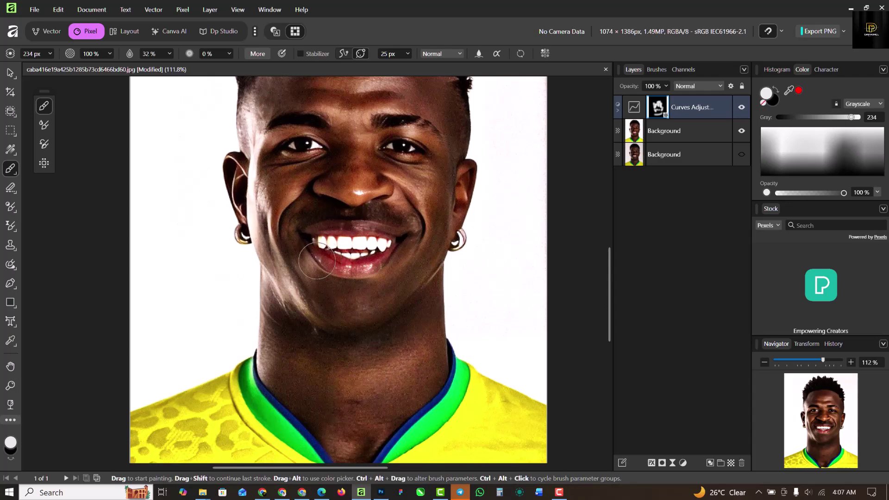
{"action": "scroll", "coordinate": [317, 261], "scroll_direction": "down", "scroll_amount": 2}
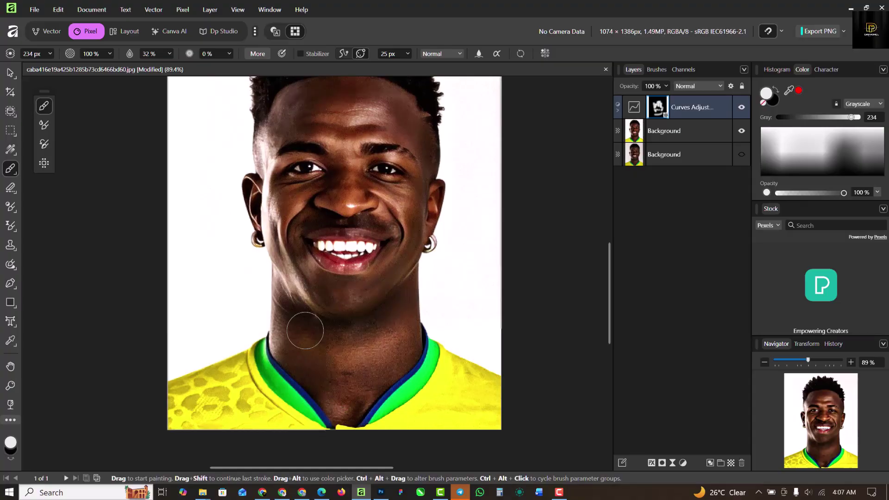
{"action": "mouse_move", "coordinate": [305, 331]}
{"action": "left_mouse_down"}
{"action": "mouse_move", "coordinate": [270, 337]}
{"action": "mouse_move", "coordinate": [289, 404]}
{"action": "mouse_move", "coordinate": [311, 374]}
{"action": "mouse_move", "coordinate": [228, 319]}
{"action": "mouse_move", "coordinate": [297, 348]}
{"action": "mouse_move", "coordinate": [325, 405]}
{"action": "mouse_move", "coordinate": [330, 386]}
{"action": "mouse_move", "coordinate": [309, 373]}
{"action": "mouse_move", "coordinate": [332, 410]}
{"action": "mouse_move", "coordinate": [351, 404]}
{"action": "mouse_move", "coordinate": [365, 386]}
{"action": "left_mouse_up"}
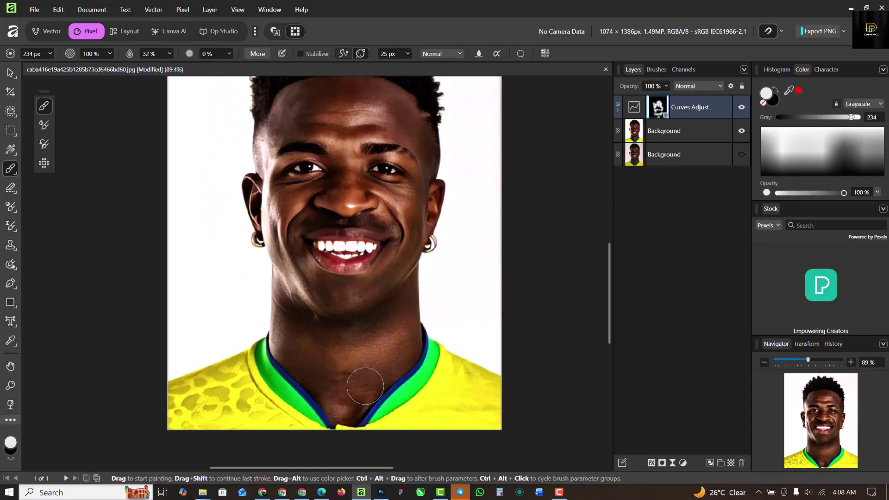
{"action": "scroll", "coordinate": [333, 293], "scroll_direction": "down", "scroll_amount": 1}
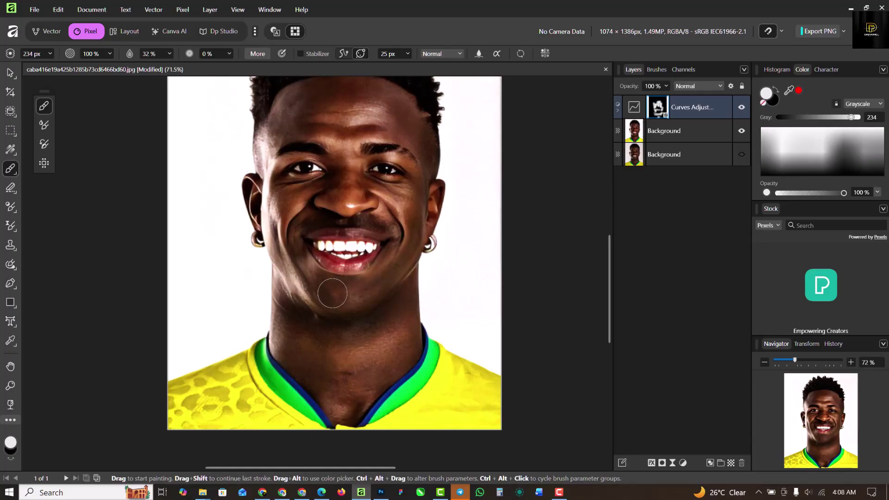
Strengthen the Curves adjustment's master curve: set the midtone point to about X 0.427, Y 0.62 and the white point to X 0.928, Y 1.
{"action": "scroll", "coordinate": [332, 293], "scroll_direction": "down", "scroll_amount": 1}
{"action": "scroll", "coordinate": [357, 149], "scroll_direction": "up", "scroll_amount": 3}
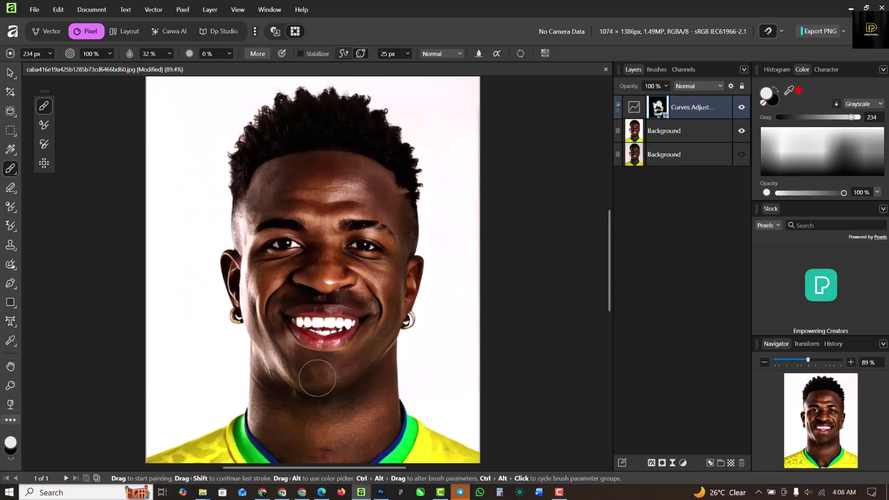
{"action": "left_click", "coordinate": [634, 107]}
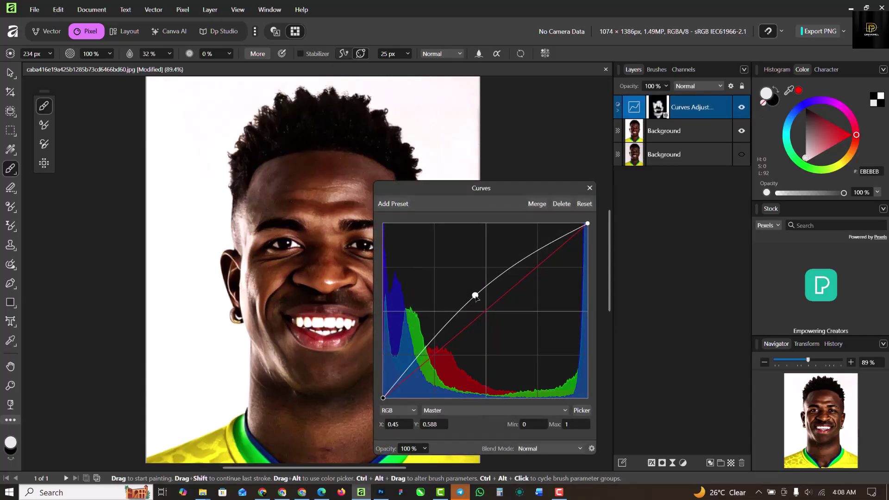
{"action": "left_click_drag", "start_coordinate": [476, 297], "coordinate": [474, 293]}
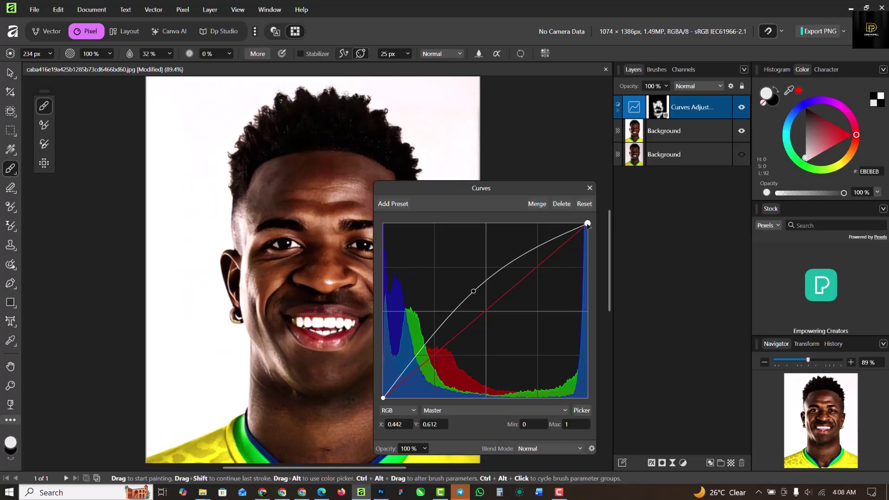
{"action": "left_click_drag", "start_coordinate": [587, 223], "coordinate": [572, 224]}
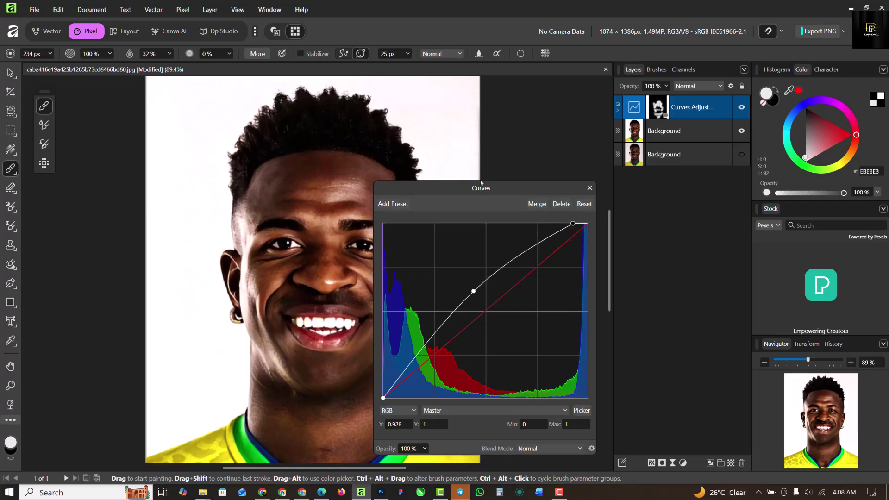
{"action": "left_click_drag", "start_coordinate": [459, 191], "coordinate": [667, 192]}
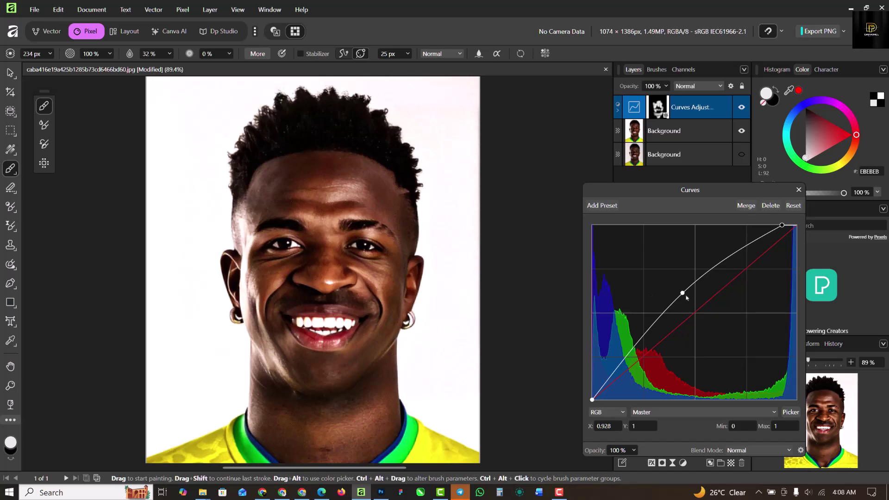
{"action": "left_click_drag", "start_coordinate": [683, 295], "coordinate": [679, 292]}
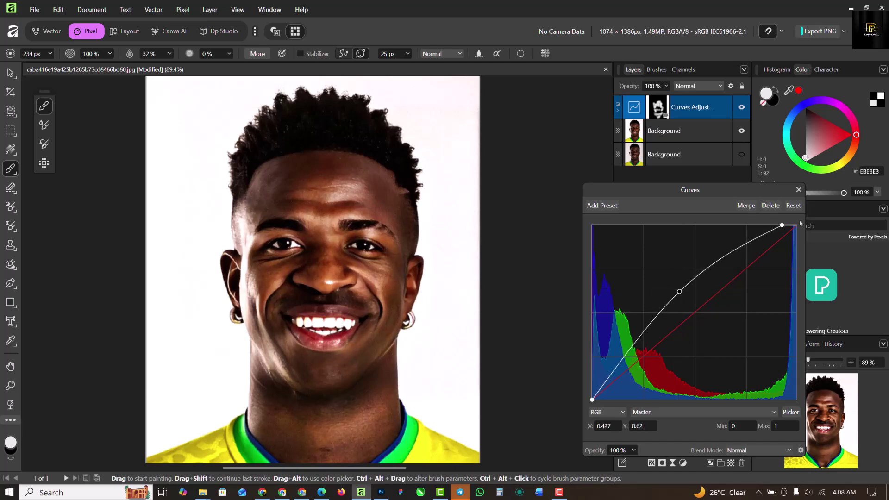
{"action": "left_click", "coordinate": [799, 190]}
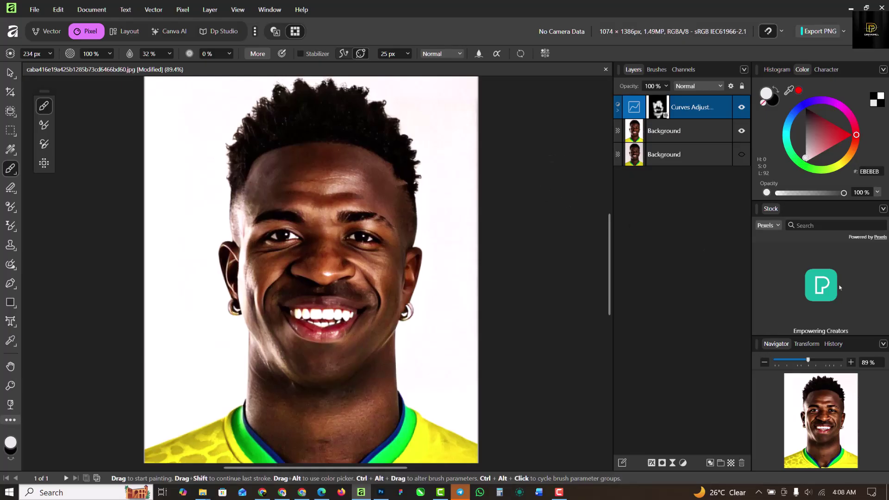
Add an Exposure adjustment above the Curves layer and lower its exposure to about -2.398.
{"action": "left_click", "coordinate": [683, 465]}
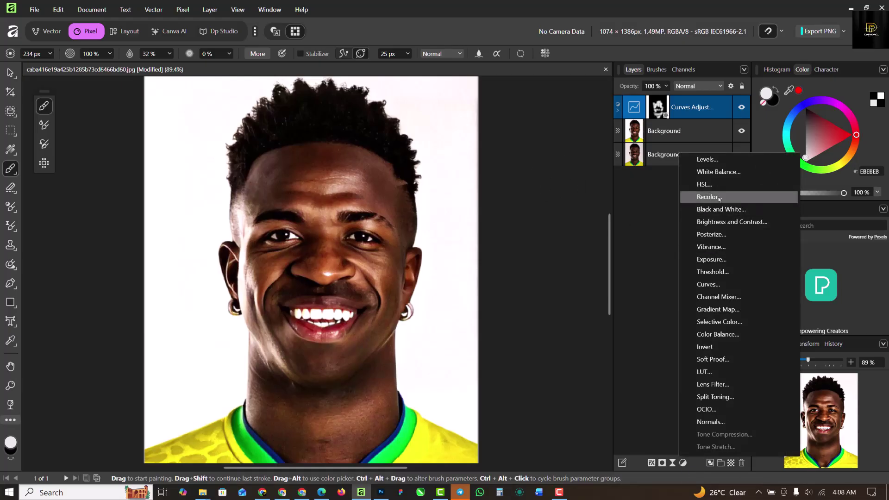
{"action": "left_click", "coordinate": [723, 259]}
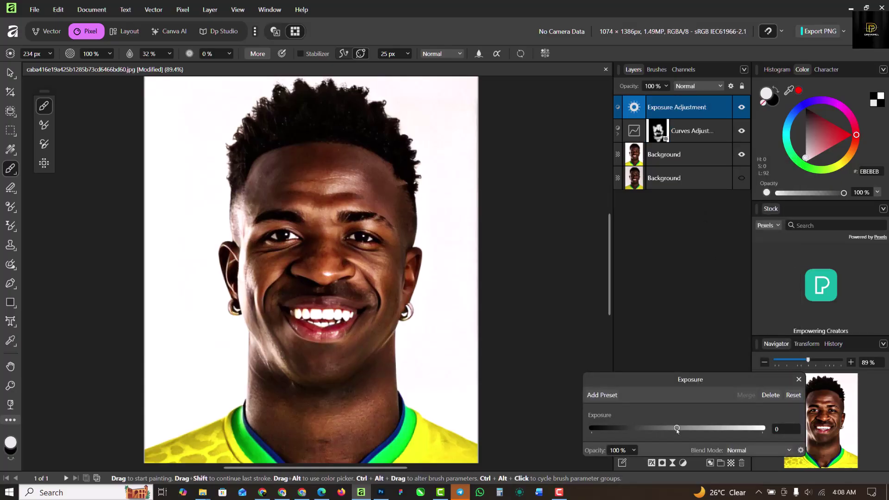
{"action": "left_click_drag", "start_coordinate": [677, 428], "coordinate": [666, 428]}
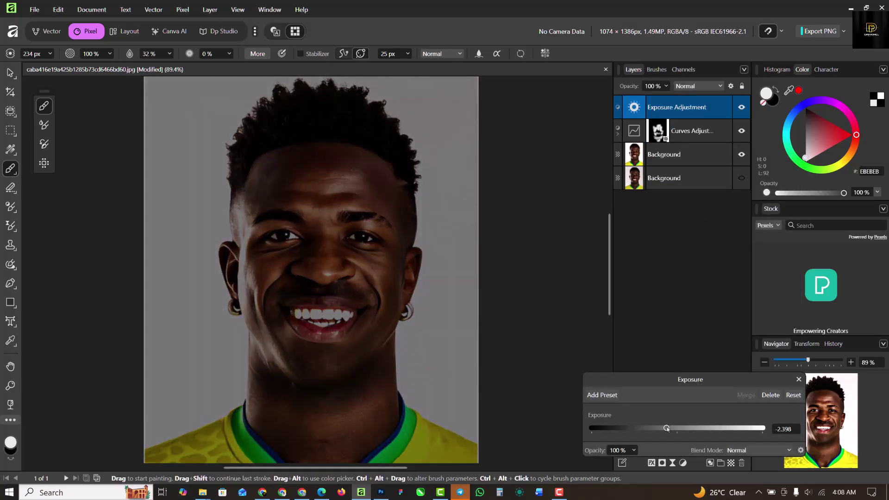
{"action": "left_click", "coordinate": [798, 379]}
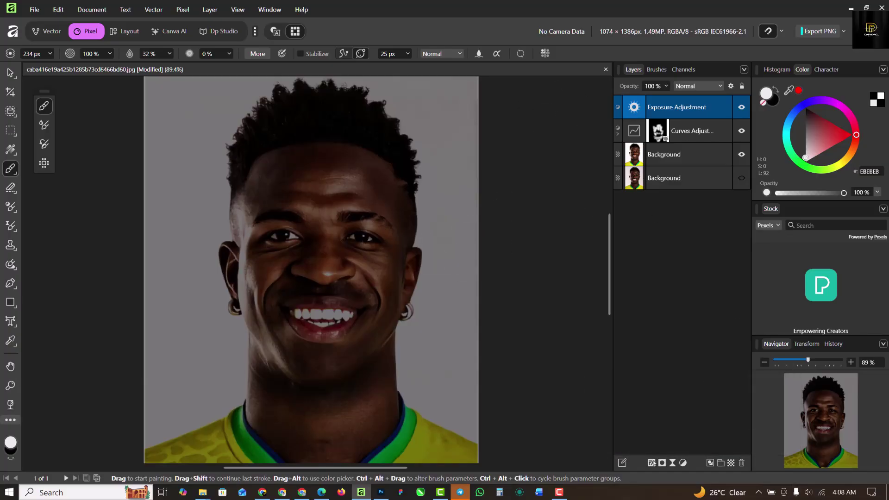
Add a mask to the Exposure adjustment and invert it.
{"action": "left_click", "coordinate": [662, 463]}
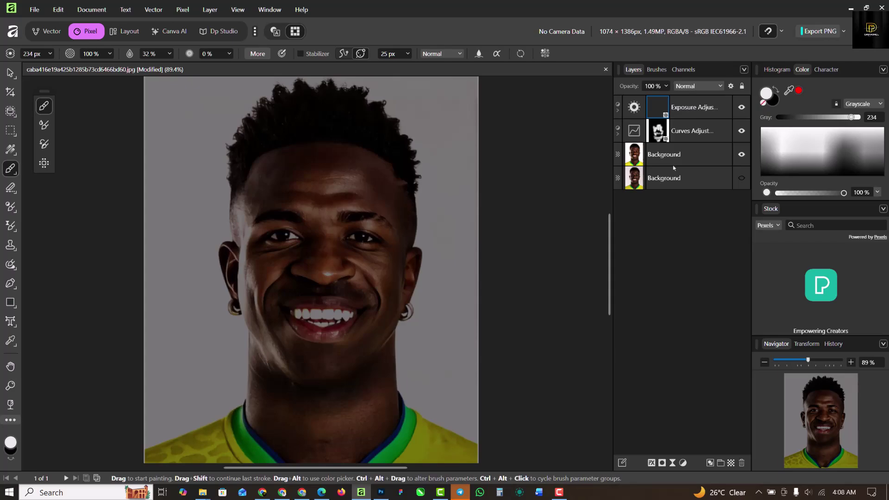
{"action": "right_click", "coordinate": [657, 106]}
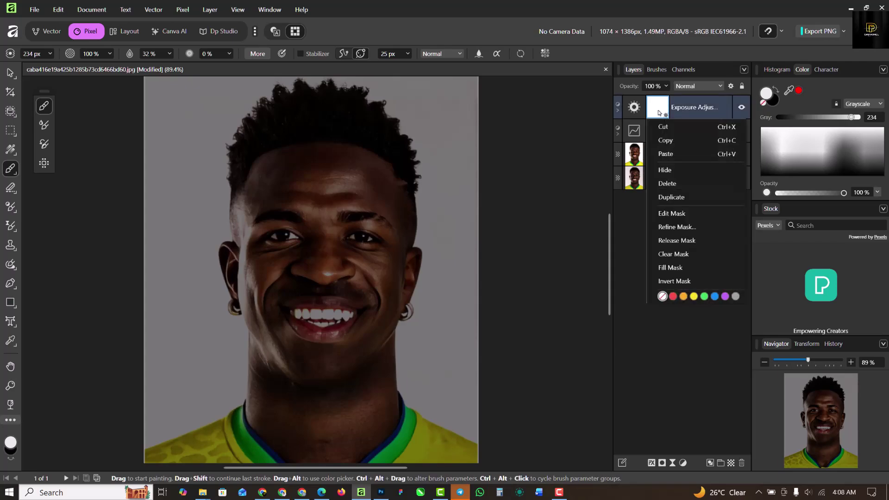
{"action": "left_click", "coordinate": [699, 282]}
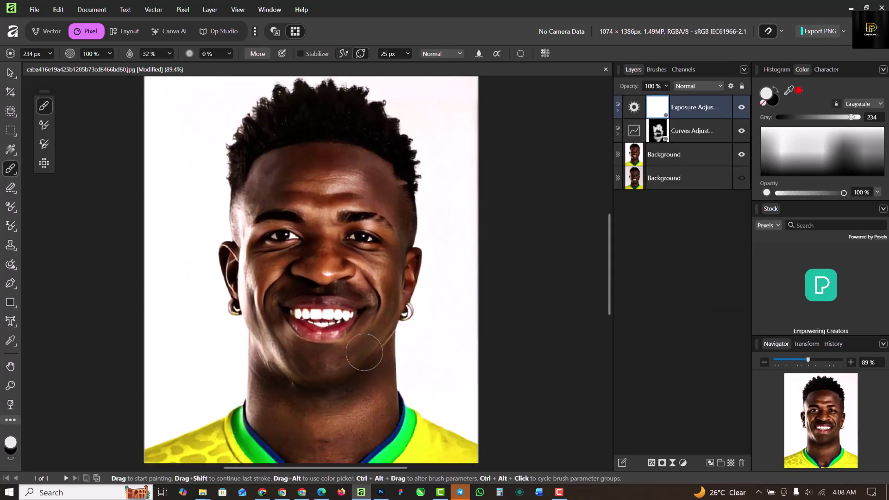
Reduce the brush to 122 px and paint on the Exposure mask to darken the edges of the jaw, neck and collar.
{"action": "scroll", "coordinate": [364, 353], "scroll_direction": "up", "scroll_amount": 2}
{"action": "key", "text": "bracketleft"}
{"action": "key", "text": "bracketleft"}
{"action": "key", "text": "bracketleft"}
{"action": "key", "text": "bracketleft"}
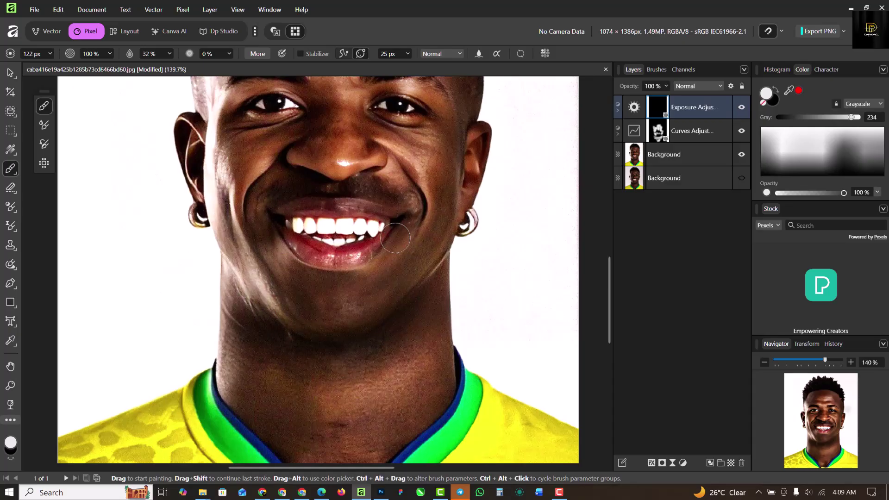
{"action": "scroll", "coordinate": [335, 239], "scroll_direction": "down", "scroll_amount": 3}
{"action": "scroll", "coordinate": [350, 227], "scroll_direction": "up", "scroll_amount": 4}
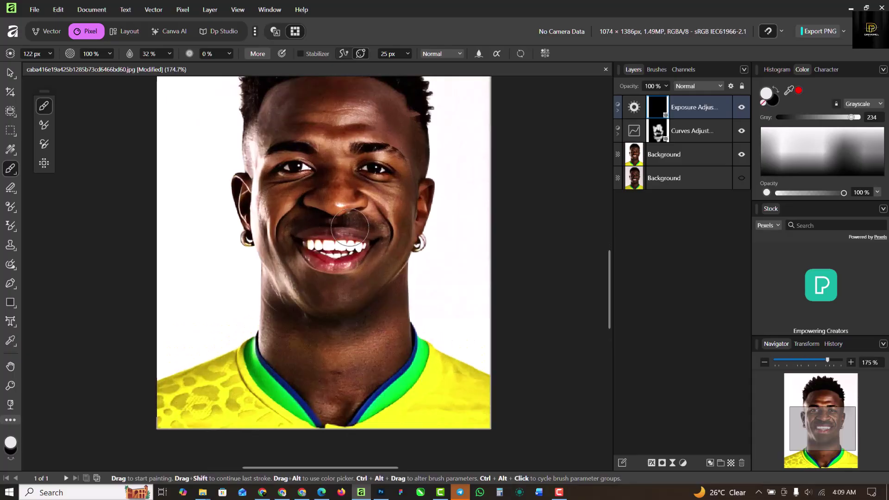
{"action": "scroll", "coordinate": [350, 227], "scroll_direction": "up", "scroll_amount": 2}
{"action": "scroll", "coordinate": [324, 208], "scroll_direction": "down", "scroll_amount": 3}
{"action": "scroll", "coordinate": [305, 195], "scroll_direction": "up", "scroll_amount": 3}
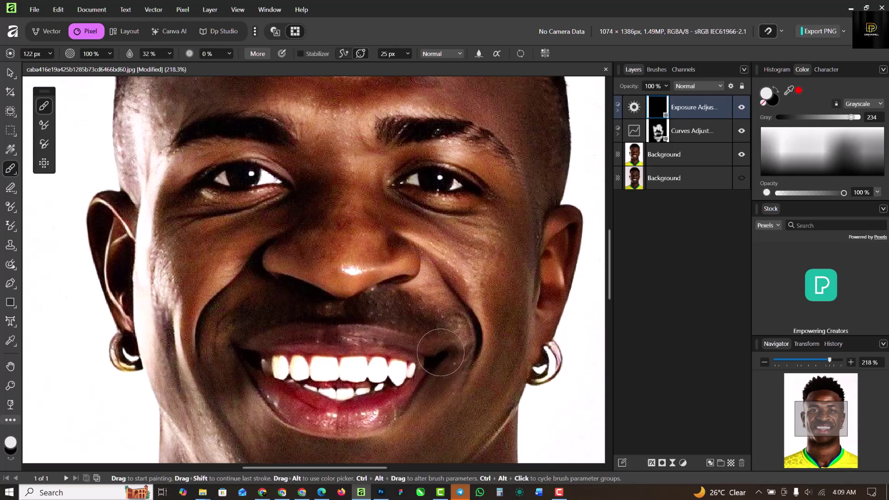
{"action": "scroll", "coordinate": [441, 352], "scroll_direction": "down", "scroll_amount": 3}
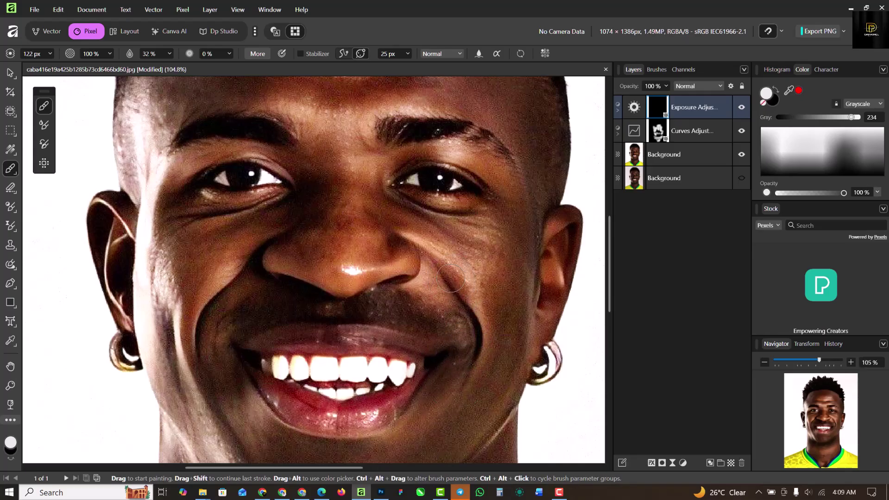
{"action": "scroll", "coordinate": [450, 278], "scroll_direction": "down", "scroll_amount": 2}
{"action": "scroll", "coordinate": [370, 342], "scroll_direction": "up", "scroll_amount": 1}
{"action": "scroll", "coordinate": [329, 396], "scroll_direction": "down", "scroll_amount": 2}
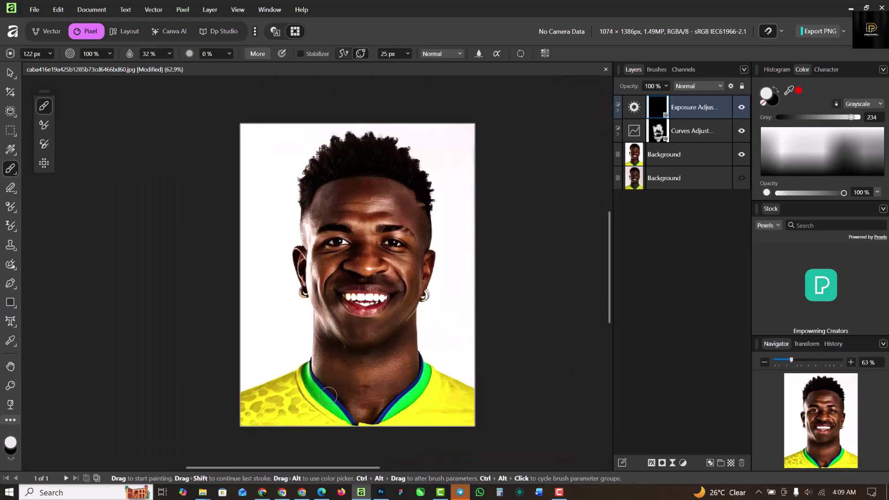
{"action": "scroll", "coordinate": [328, 395], "scroll_direction": "up", "scroll_amount": 4}
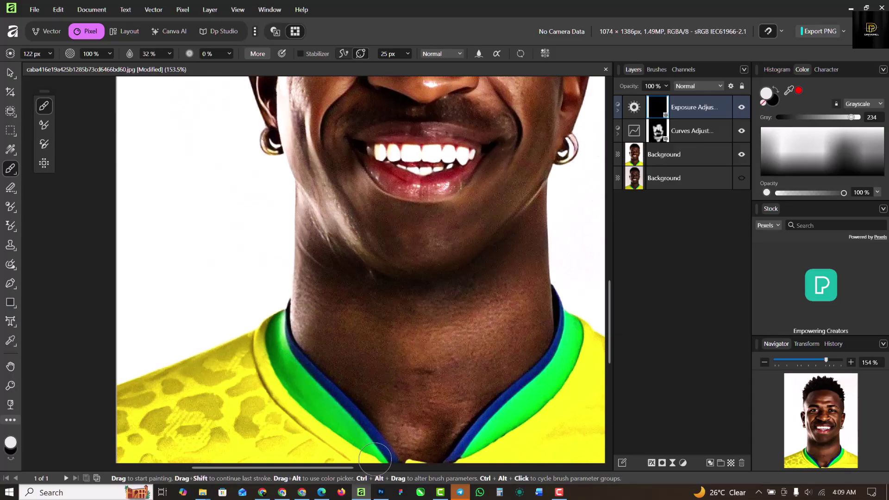
{"action": "mouse_move", "coordinate": [375, 460]}
{"action": "left_mouse_down"}
{"action": "mouse_move", "coordinate": [451, 439]}
{"action": "mouse_move", "coordinate": [540, 366]}
{"action": "mouse_move", "coordinate": [557, 338]}
{"action": "left_mouse_up"}
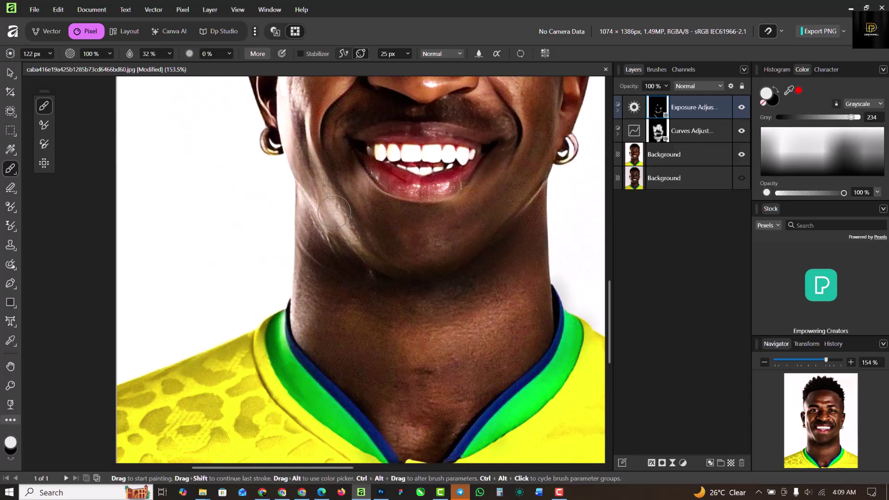
Brush the Exposure darkening along the hairline and upper forehead edge in the mask.
{"action": "scroll", "coordinate": [333, 212], "scroll_direction": "down", "scroll_amount": 4}
{"action": "scroll", "coordinate": [331, 261], "scroll_direction": "up", "scroll_amount": 3}
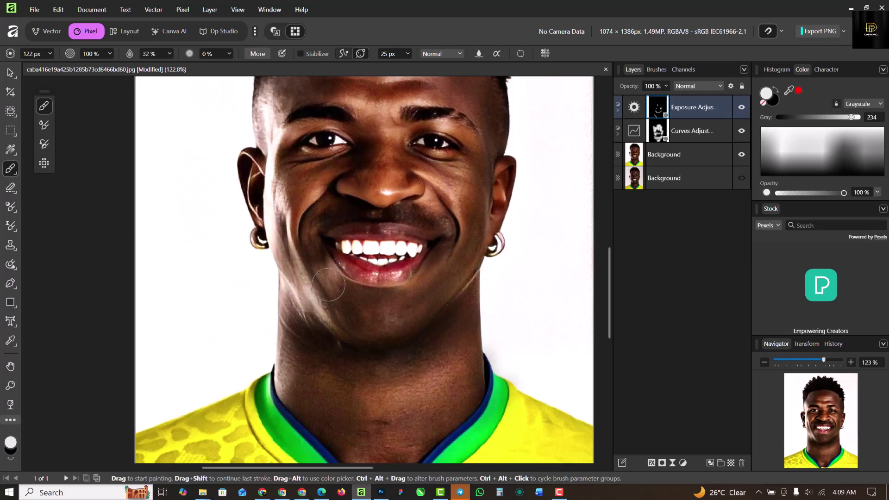
{"action": "scroll", "coordinate": [328, 285], "scroll_direction": "up", "scroll_amount": 2}
{"action": "scroll", "coordinate": [333, 278], "scroll_direction": "down", "scroll_amount": 5}
{"action": "scroll", "coordinate": [341, 307], "scroll_direction": "up", "scroll_amount": 4}
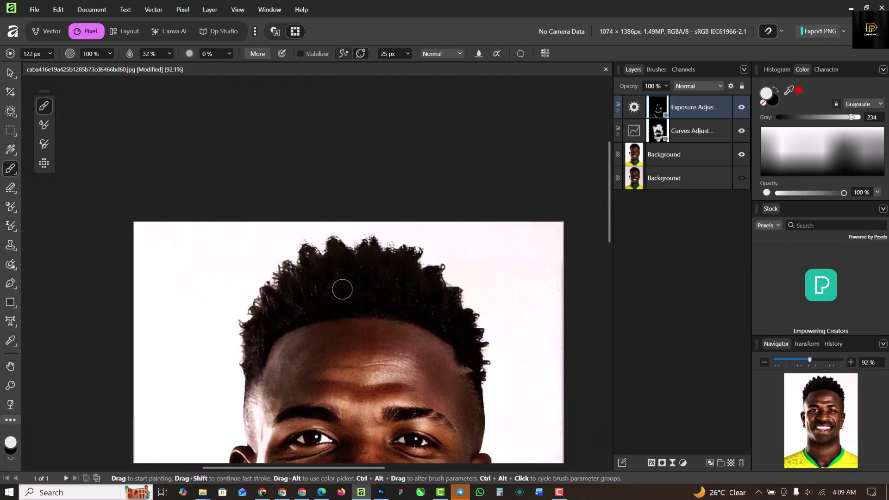
{"action": "scroll", "coordinate": [342, 289], "scroll_direction": "up", "scroll_amount": 3}
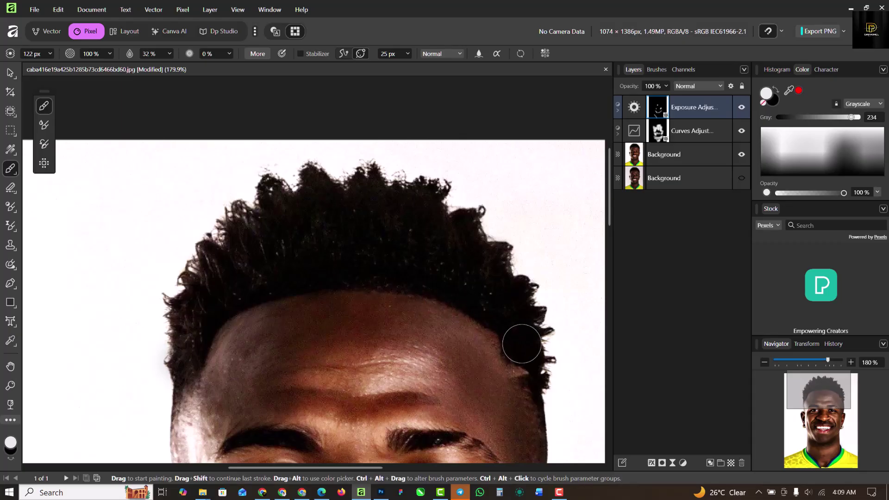
{"action": "scroll", "coordinate": [523, 352], "scroll_direction": "down", "scroll_amount": 5}
{"action": "scroll", "coordinate": [430, 214], "scroll_direction": "up", "scroll_amount": 3}
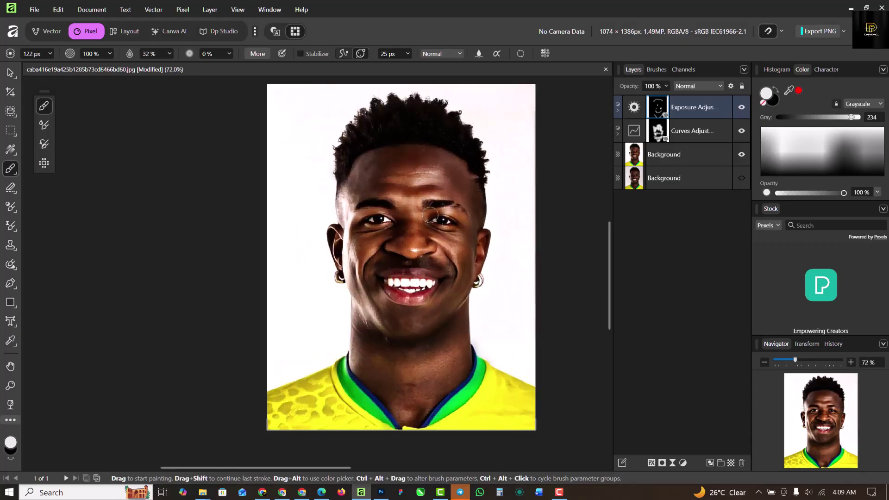
{"action": "scroll", "coordinate": [430, 214], "scroll_direction": "up", "scroll_amount": 2}
{"action": "scroll", "coordinate": [425, 189], "scroll_direction": "down", "scroll_amount": 2}
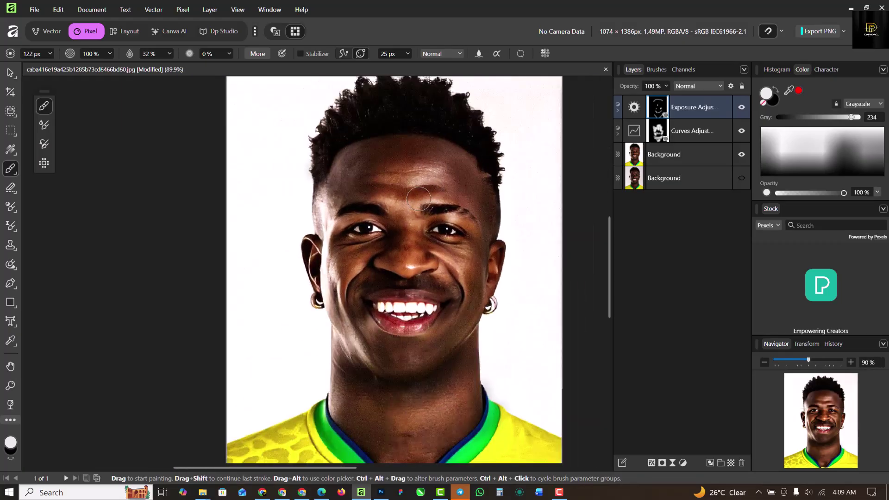
Paint the Exposure darkening over the ear and the adjacent side of the face in the mask.
{"action": "scroll", "coordinate": [303, 223], "scroll_direction": "up", "scroll_amount": 4}
{"action": "mouse_move", "coordinate": [302, 222]}
{"action": "left_mouse_down"}
{"action": "mouse_move", "coordinate": [298, 209]}
{"action": "mouse_move", "coordinate": [305, 291]}
{"action": "left_mouse_up"}
{"action": "scroll", "coordinate": [256, 294], "scroll_direction": "down", "scroll_amount": 3}
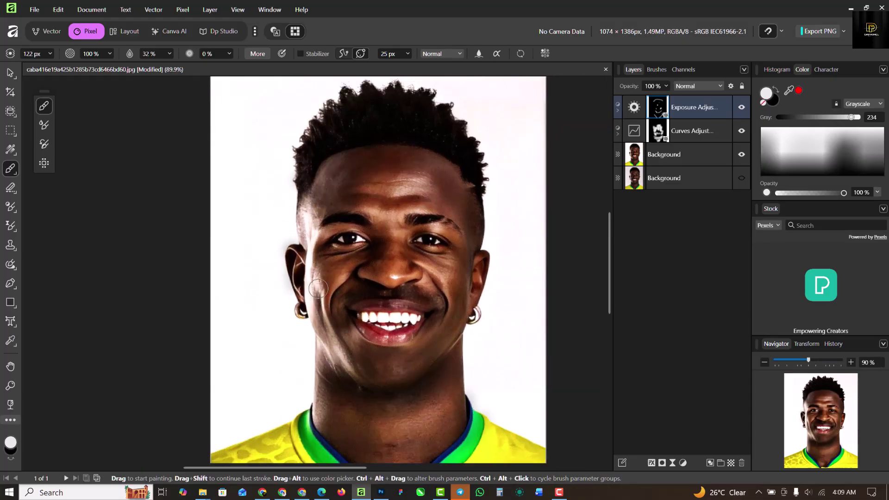
{"action": "scroll", "coordinate": [318, 289], "scroll_direction": "down", "scroll_amount": 1}
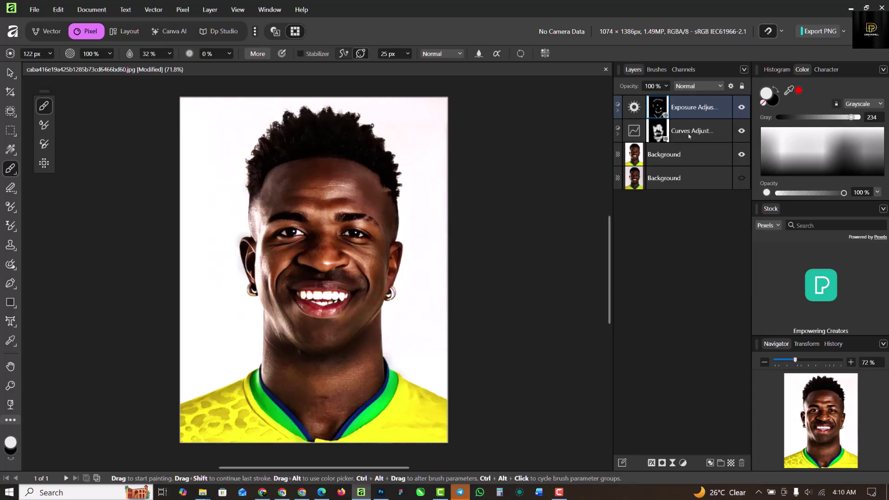
Merge all visible layers into a new pixel layer above the Exposure adjustment.
{"action": "right_click", "coordinate": [719, 100]}
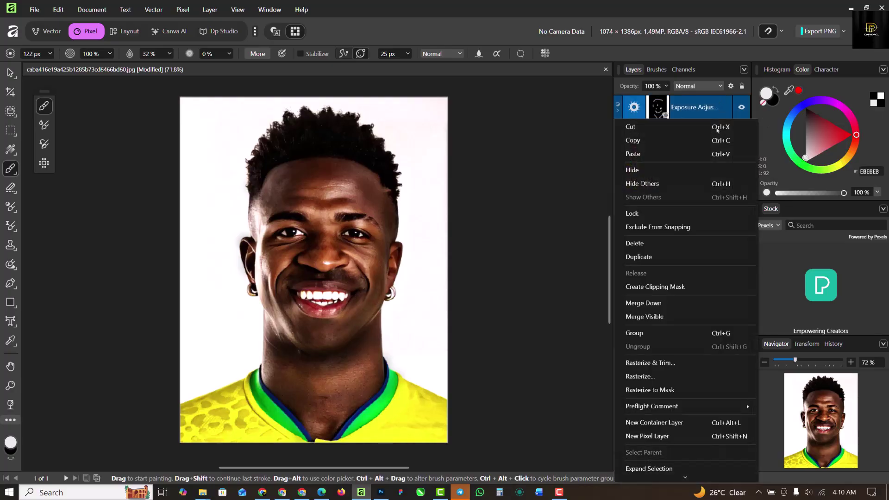
{"action": "left_click", "coordinate": [658, 317]}
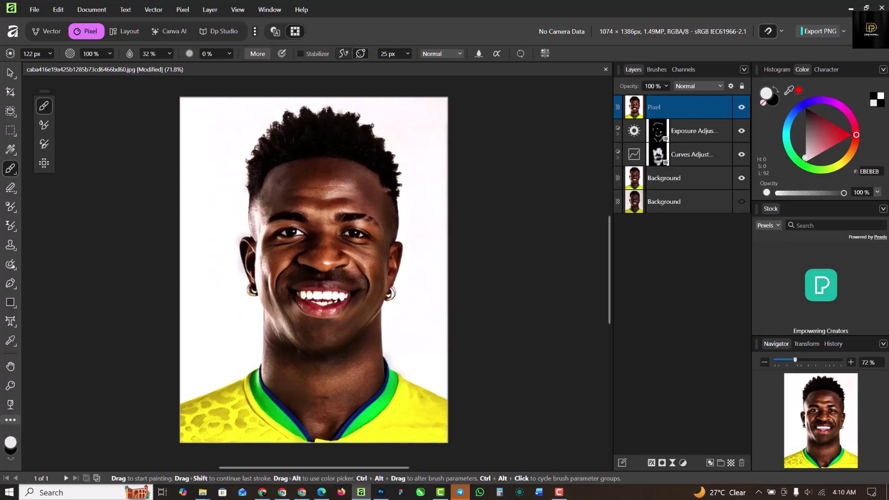
Open the merged pixel layer for developing and raise its Clarity to 82%.
{"action": "left_click", "coordinate": [11, 73]}
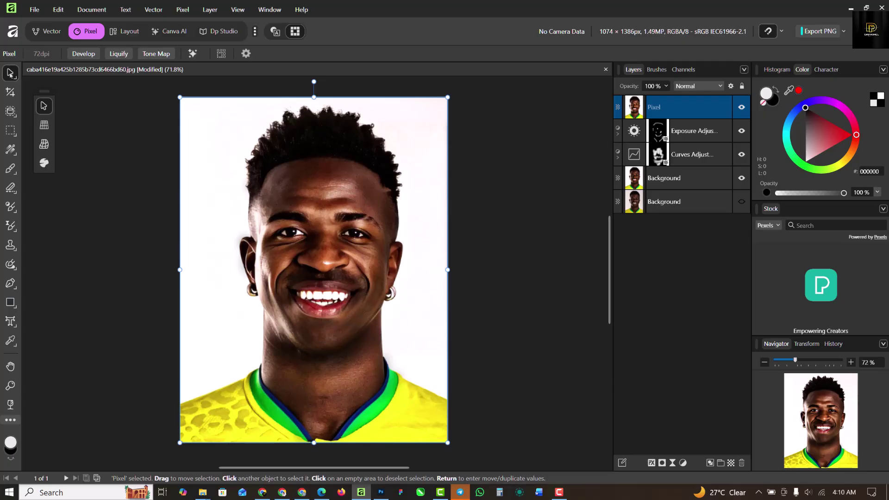
{"action": "left_click", "coordinate": [83, 53]}
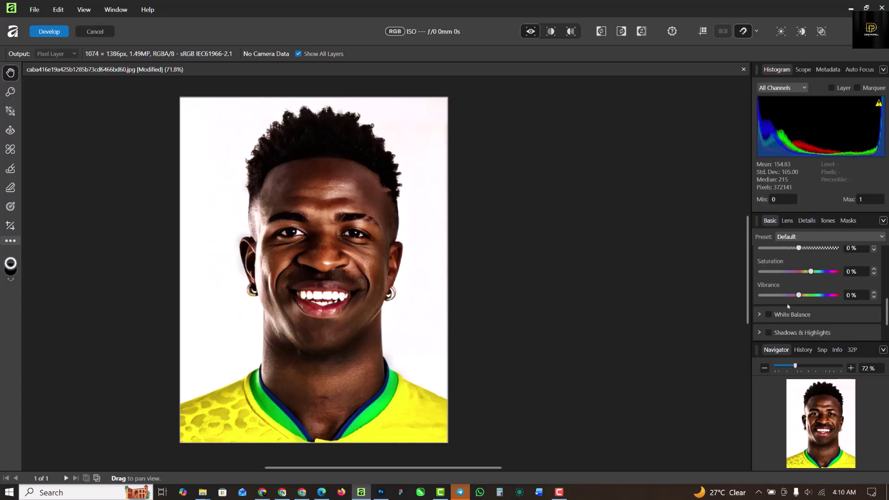
{"action": "scroll", "coordinate": [799, 285], "scroll_direction": "down", "scroll_amount": 1}
{"action": "scroll", "coordinate": [787, 306], "scroll_direction": "up", "scroll_amount": 3}
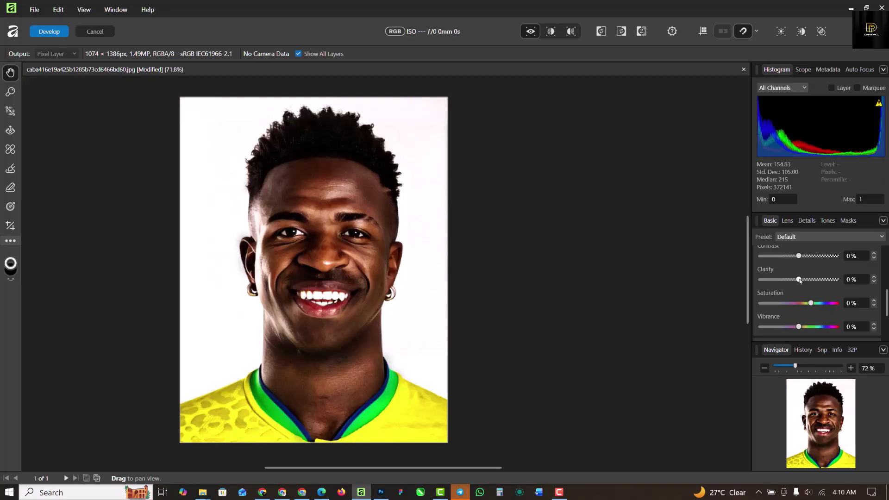
{"action": "left_click_drag", "start_coordinate": [799, 279], "coordinate": [831, 281]}
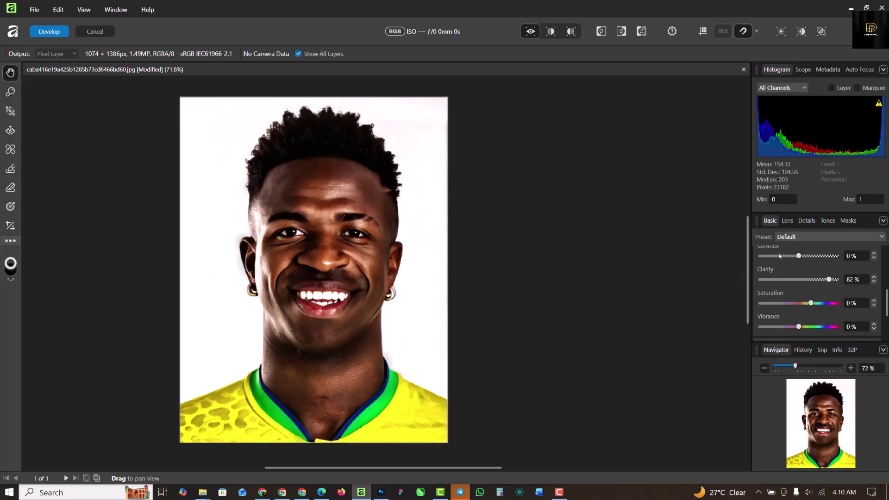
Enable Detail Refinement with Radius 28% and Amount 59%, and apply the developed changes to the merged pixel layer.
{"action": "left_click", "coordinate": [805, 220]}
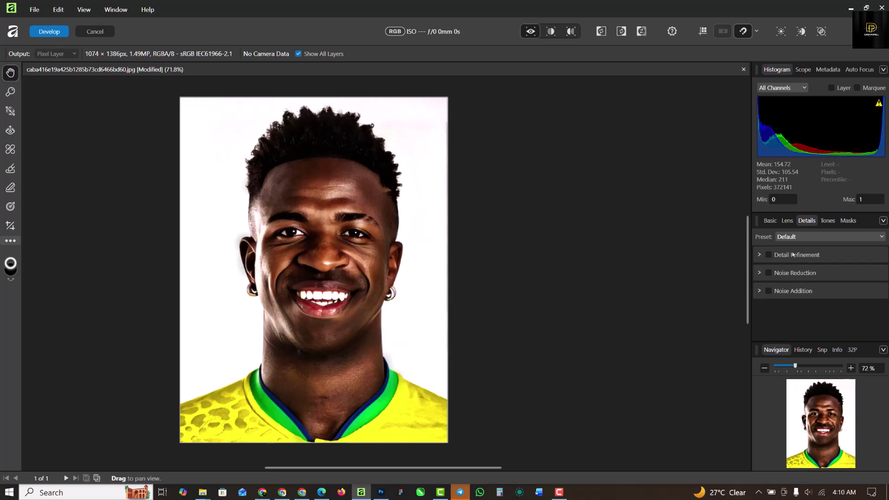
{"action": "left_click", "coordinate": [769, 255]}
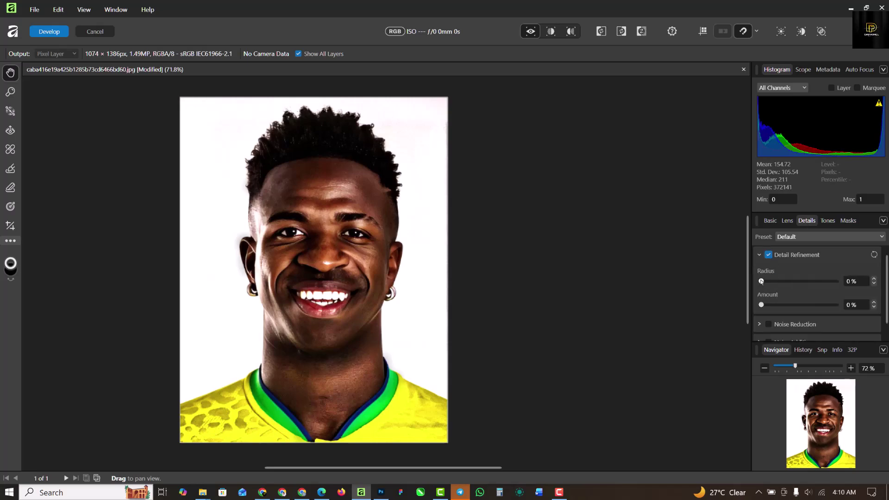
{"action": "left_click_drag", "start_coordinate": [761, 282], "coordinate": [767, 281]}
{"action": "left_click_drag", "start_coordinate": [762, 305], "coordinate": [815, 304]}
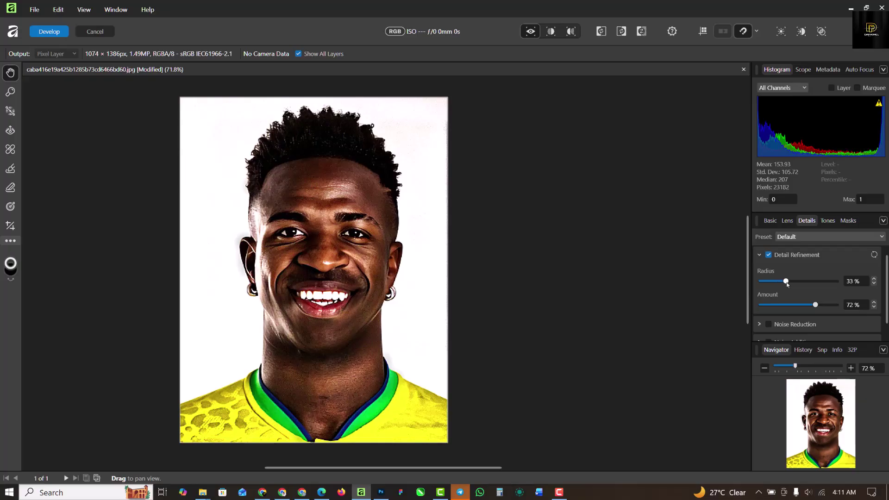
{"action": "left_click_drag", "start_coordinate": [779, 281], "coordinate": [806, 306]}
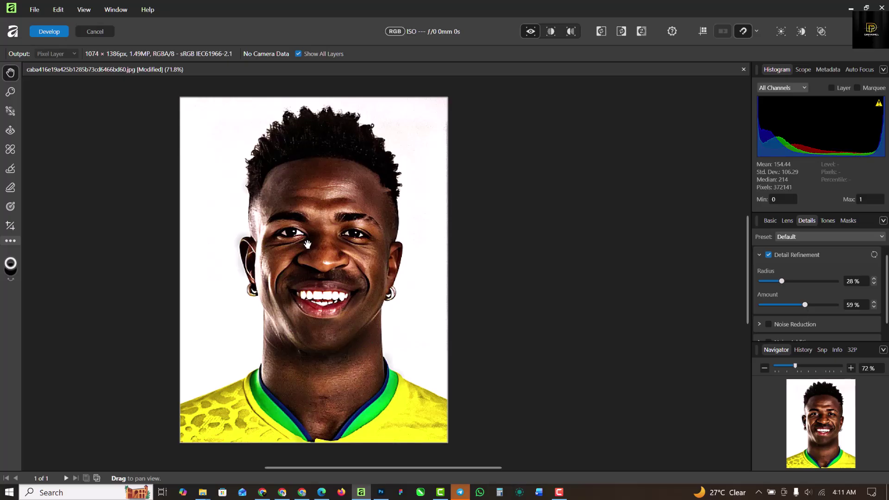
{"action": "left_click", "coordinate": [49, 31]}
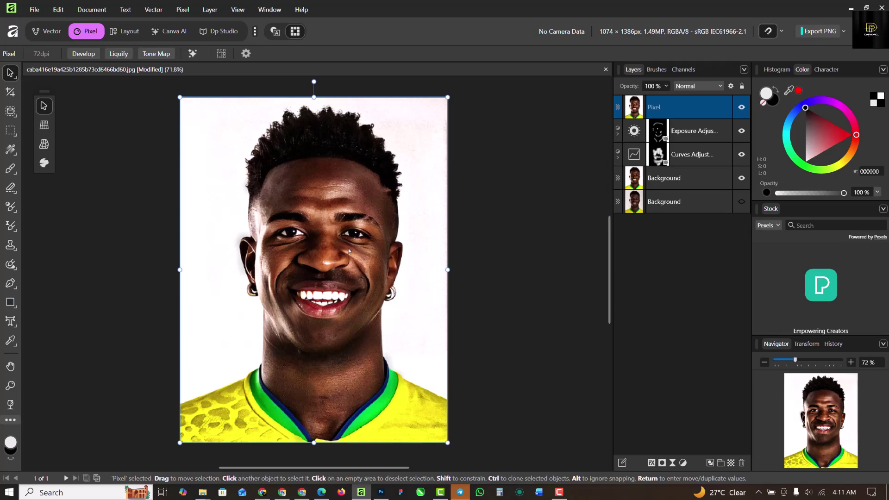
Make a second pixel layer copy above the developed layer.
{"action": "scroll", "coordinate": [349, 250], "scroll_direction": "up", "scroll_amount": 2}
{"action": "scroll", "coordinate": [312, 272], "scroll_direction": "down", "scroll_amount": 2}
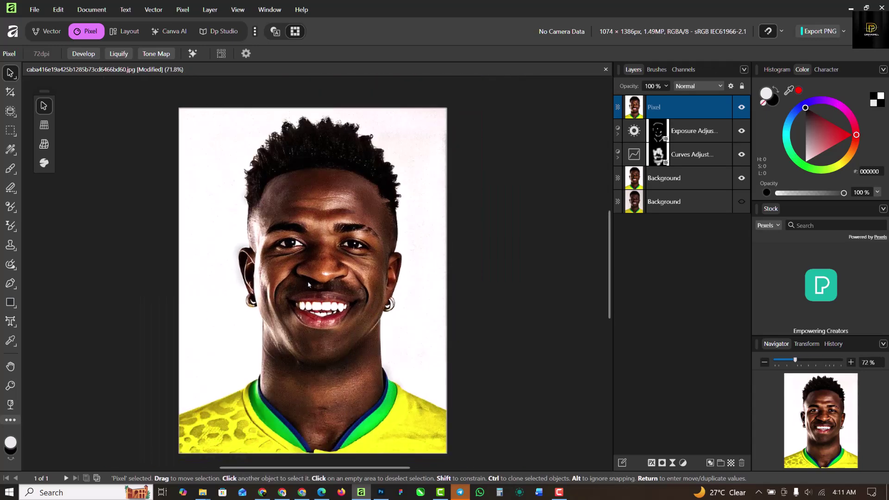
{"action": "scroll", "coordinate": [339, 281], "scroll_direction": "up", "scroll_amount": 1}
{"action": "scroll", "coordinate": [340, 281], "scroll_direction": "down", "scroll_amount": 1}
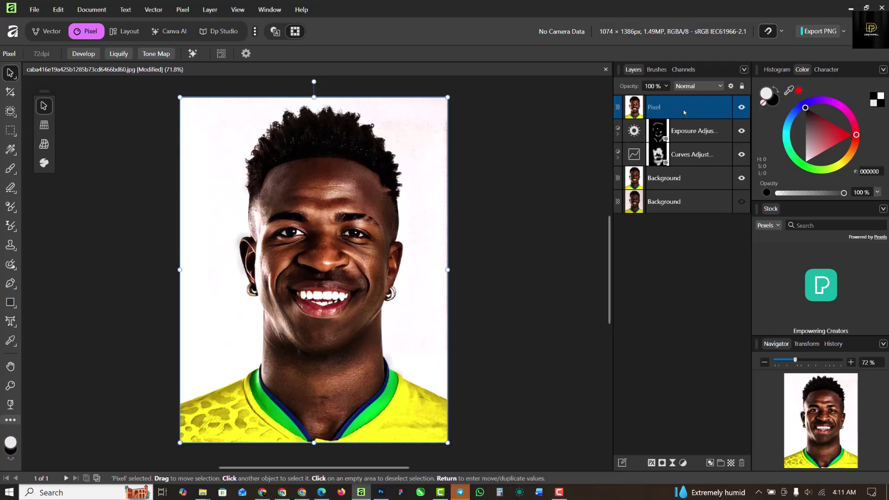
{"action": "key", "text": "ctrl+shift+n"}
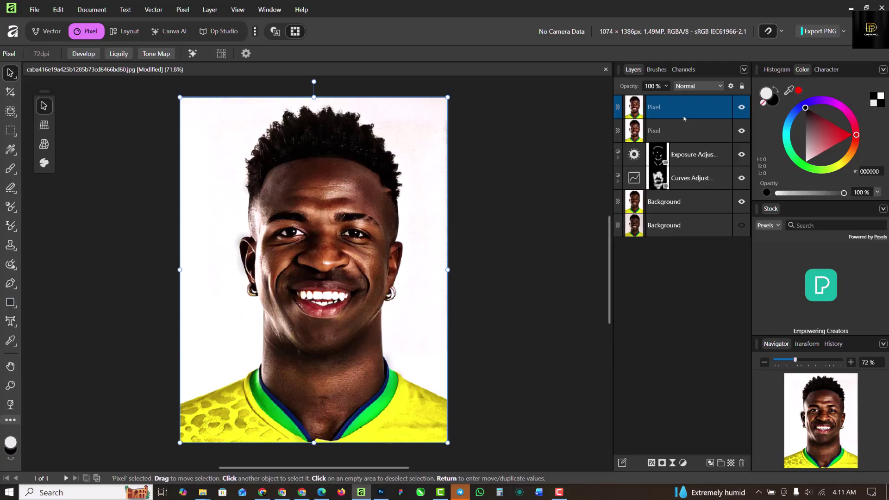
Develop the copied pixel layer with Noise Reduction enabled, setting Luminance to 55% and Luminance Details to 20%.
{"action": "left_click", "coordinate": [84, 54]}
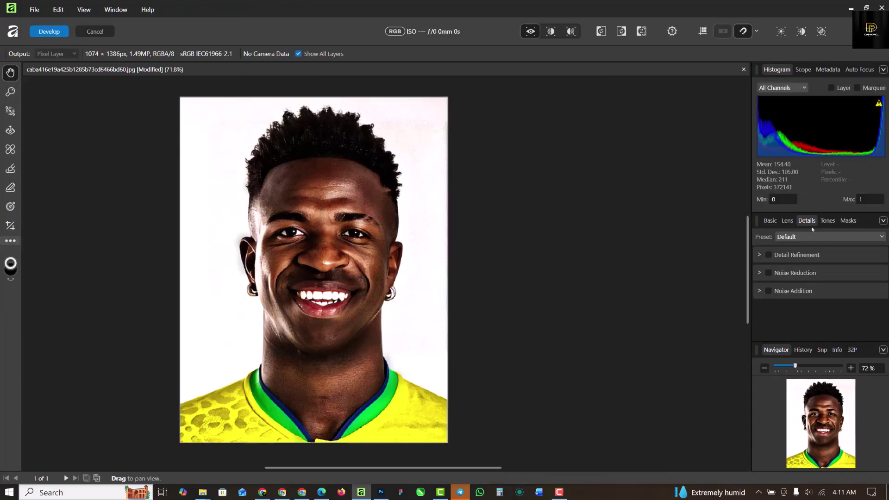
{"action": "left_click", "coordinate": [759, 273]}
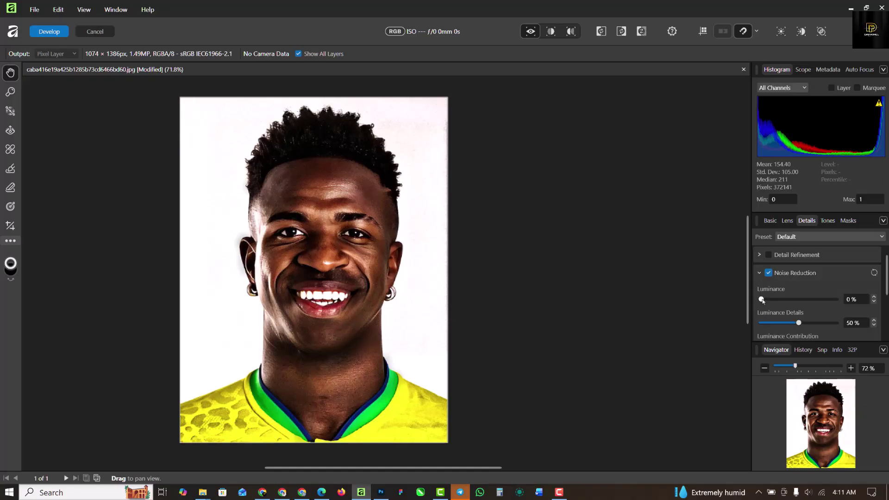
{"action": "left_click_drag", "start_coordinate": [761, 299], "coordinate": [807, 306]}
{"action": "scroll", "coordinate": [304, 239], "scroll_direction": "up", "scroll_amount": 3}
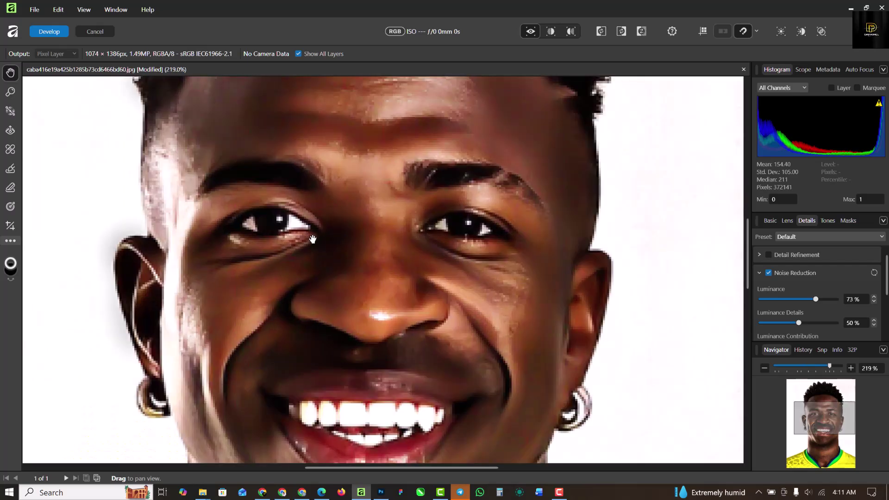
{"action": "scroll", "coordinate": [328, 203], "scroll_direction": "down", "scroll_amount": 1}
{"action": "scroll", "coordinate": [327, 203], "scroll_direction": "down", "scroll_amount": 2}
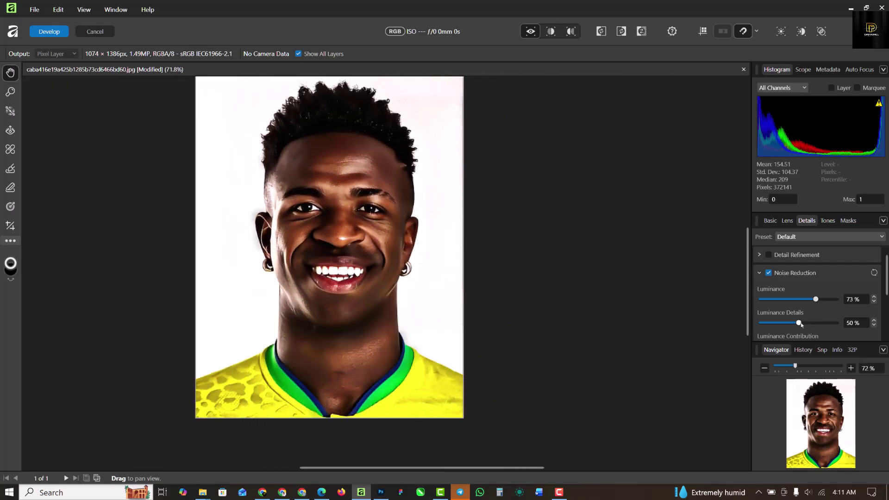
{"action": "scroll", "coordinate": [341, 198], "scroll_direction": "up", "scroll_amount": 4}
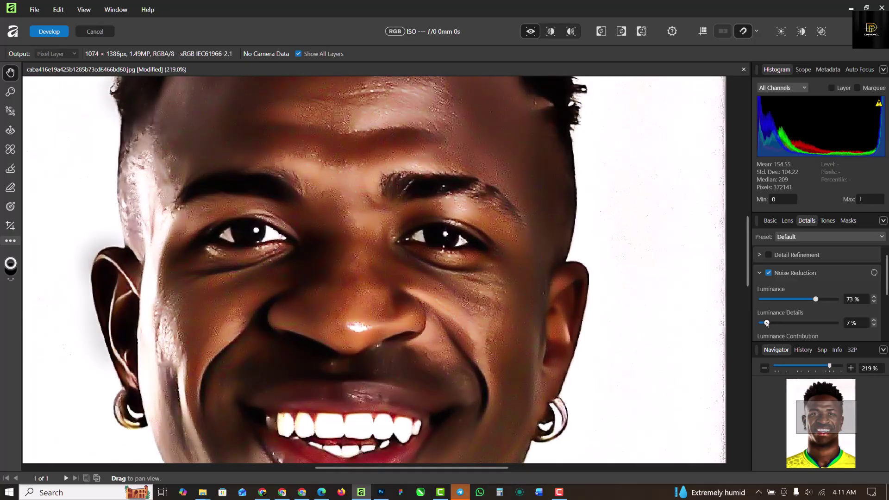
{"action": "left_click_drag", "start_coordinate": [766, 323], "coordinate": [778, 324]}
{"action": "left_click_drag", "start_coordinate": [815, 299], "coordinate": [776, 323]}
{"action": "scroll", "coordinate": [322, 299], "scroll_direction": "down", "scroll_amount": 3}
{"action": "scroll", "coordinate": [322, 299], "scroll_direction": "down", "scroll_amount": 2}
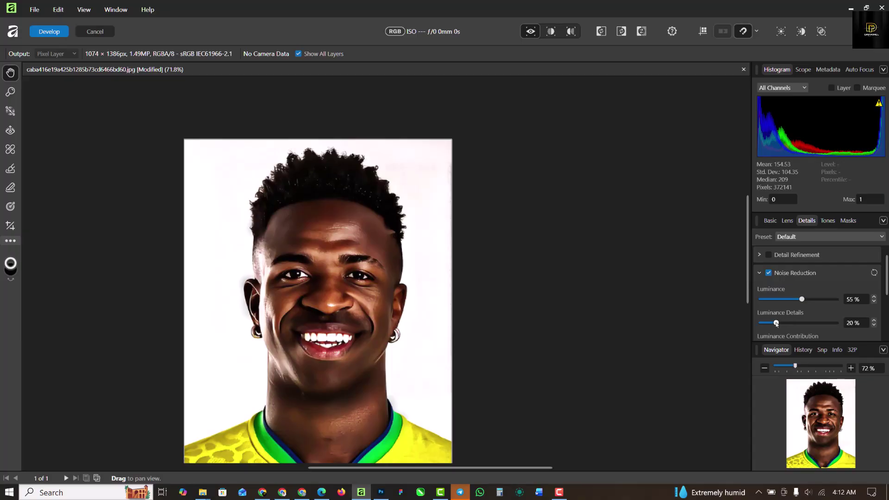
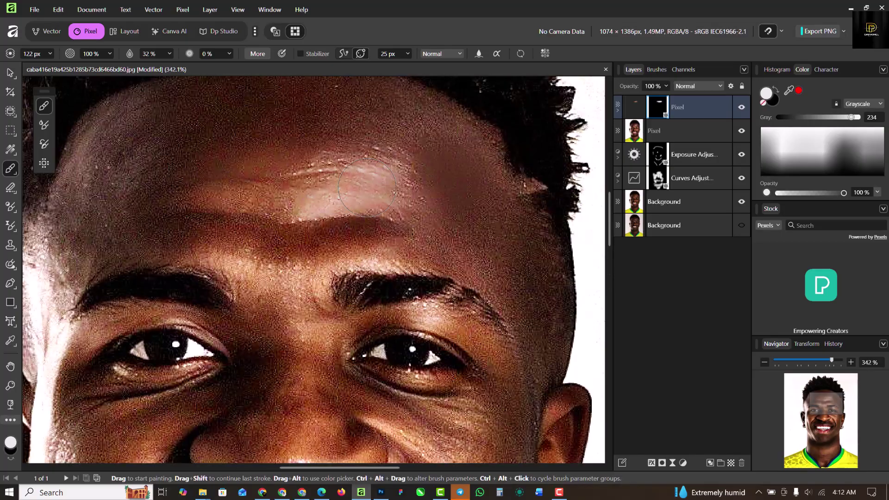
Enlarge the brush to 186 px and paint the noise-reduced layer's mask over the forehead, cheeks and chin.
{"action": "scroll", "coordinate": [367, 187], "scroll_direction": "down", "scroll_amount": 1}
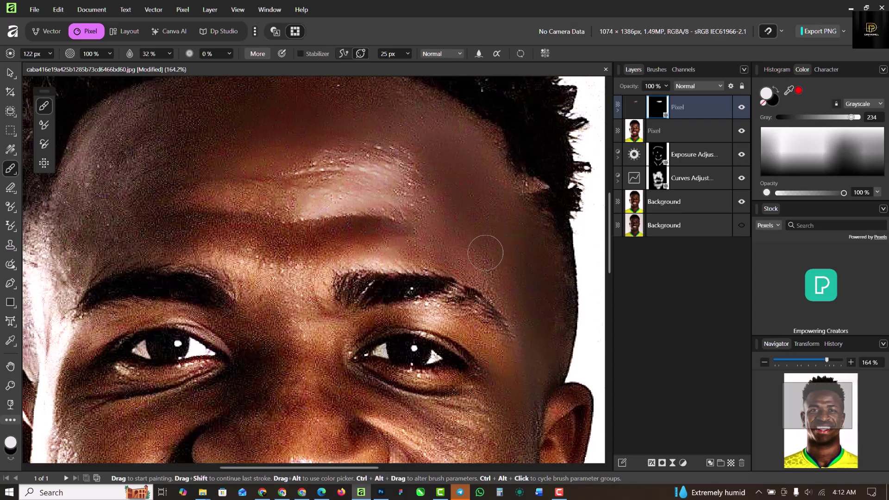
{"action": "scroll", "coordinate": [483, 247], "scroll_direction": "down", "scroll_amount": 4}
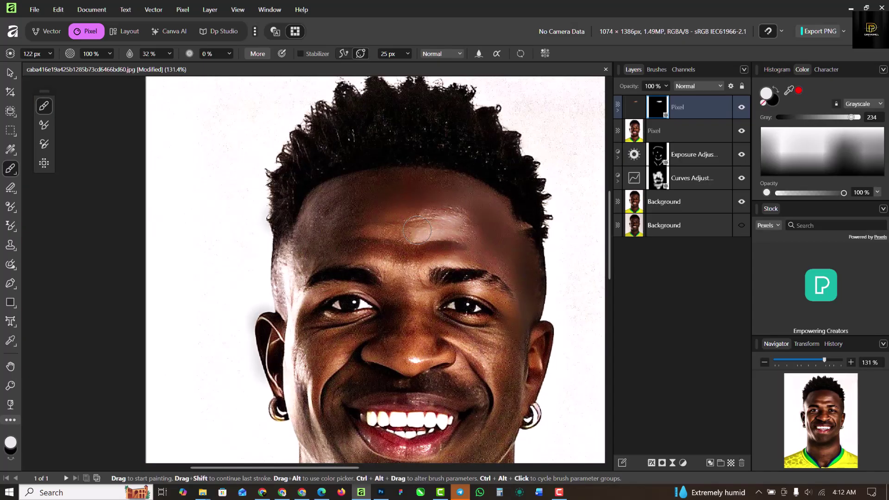
{"action": "key", "text": "]"}
{"action": "scroll", "coordinate": [609, 223], "scroll_direction": "down", "scroll_amount": 5}
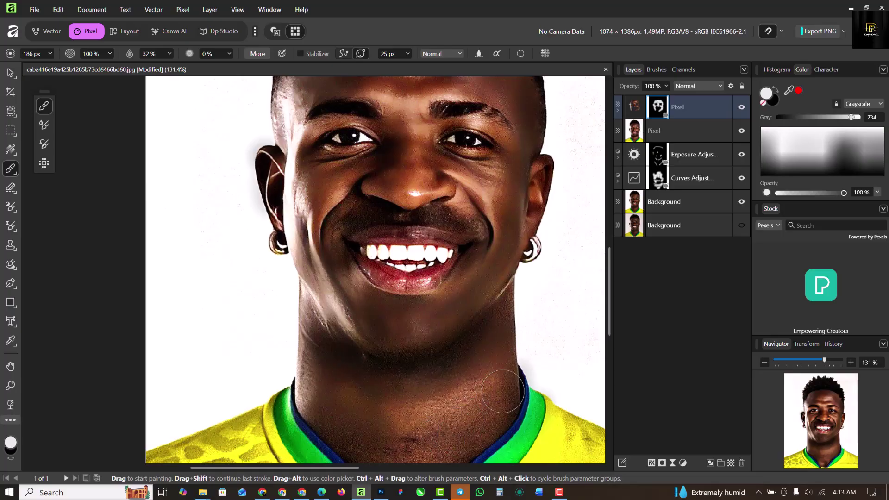
Brush the skin smoothing over the neck down to the jersey collar in the top pixel layer's mask.
{"action": "left_click_drag", "start_coordinate": [369, 423], "coordinate": [347, 421]}
{"action": "scroll", "coordinate": [355, 382], "scroll_direction": "down", "scroll_amount": 3}
{"action": "scroll", "coordinate": [387, 398], "scroll_direction": "up", "scroll_amount": 5}
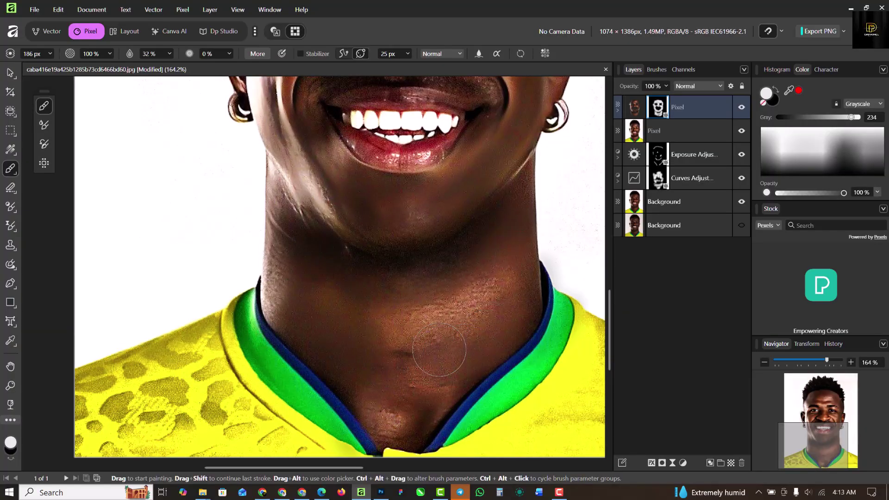
{"action": "scroll", "coordinate": [439, 350], "scroll_direction": "down", "scroll_amount": 3}
{"action": "scroll", "coordinate": [281, 353], "scroll_direction": "up", "scroll_amount": 3}
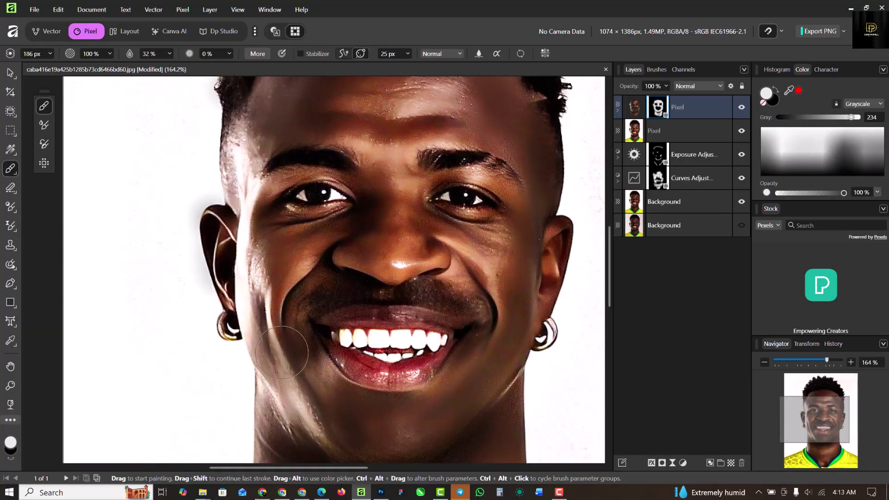
Touch up the skin smoothing across the cheeks and the rest of the face in the mask.
{"action": "mouse_move", "coordinate": [282, 353]}
{"action": "left_mouse_down"}
{"action": "mouse_move", "coordinate": [308, 298]}
{"action": "mouse_move", "coordinate": [411, 345]}
{"action": "mouse_move", "coordinate": [495, 318]}
{"action": "left_mouse_up"}
{"action": "scroll", "coordinate": [415, 357], "scroll_direction": "down", "scroll_amount": 3}
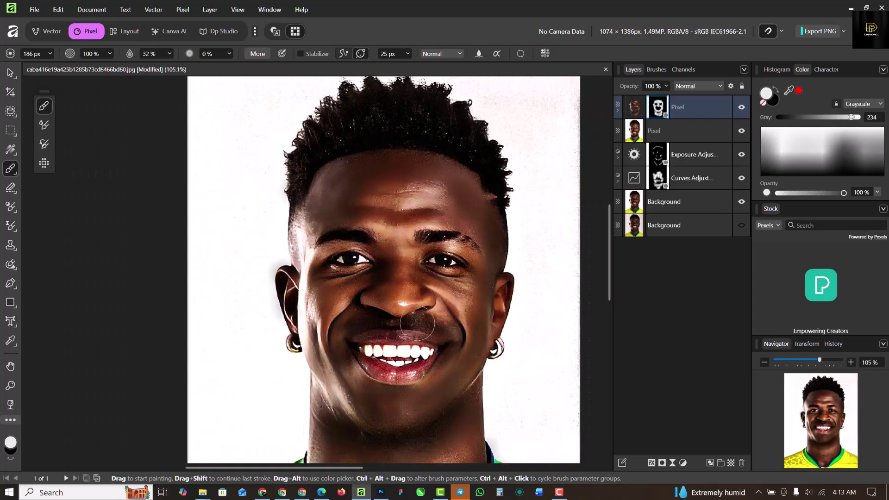
{"action": "scroll", "coordinate": [418, 275], "scroll_direction": "up", "scroll_amount": 3}
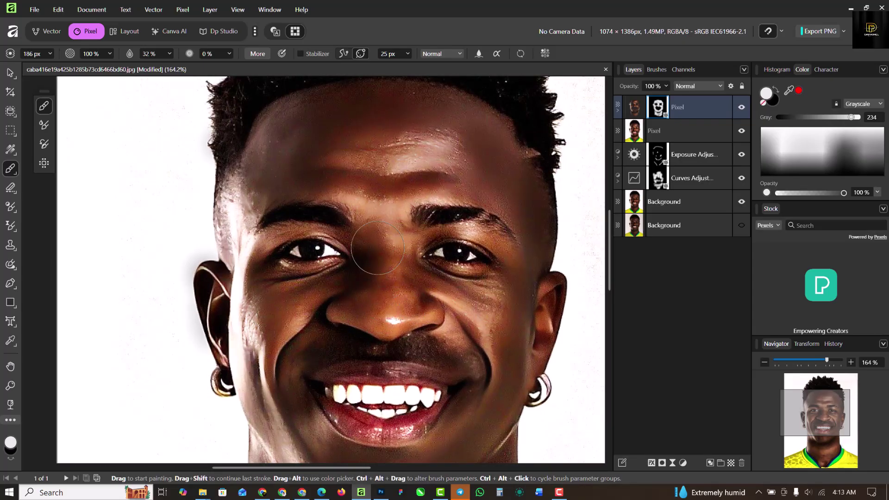
{"action": "scroll", "coordinate": [377, 247], "scroll_direction": "down", "scroll_amount": 3}
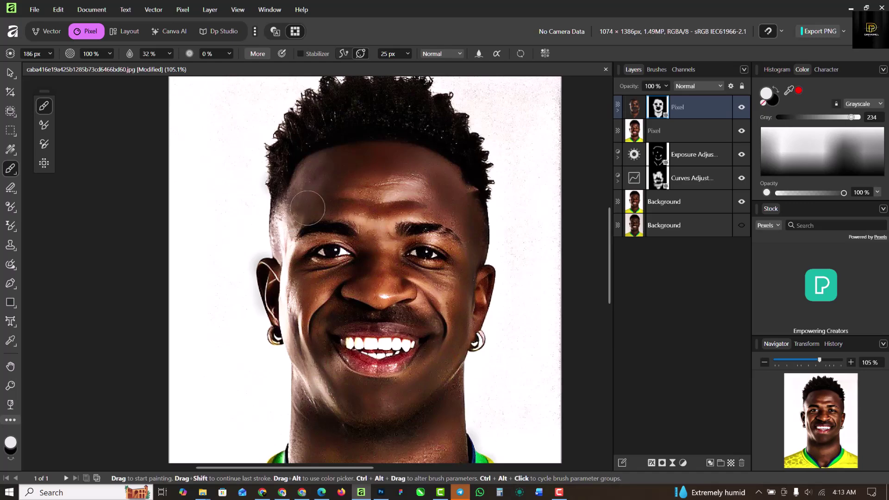
{"action": "scroll", "coordinate": [406, 225], "scroll_direction": "down", "scroll_amount": 1}
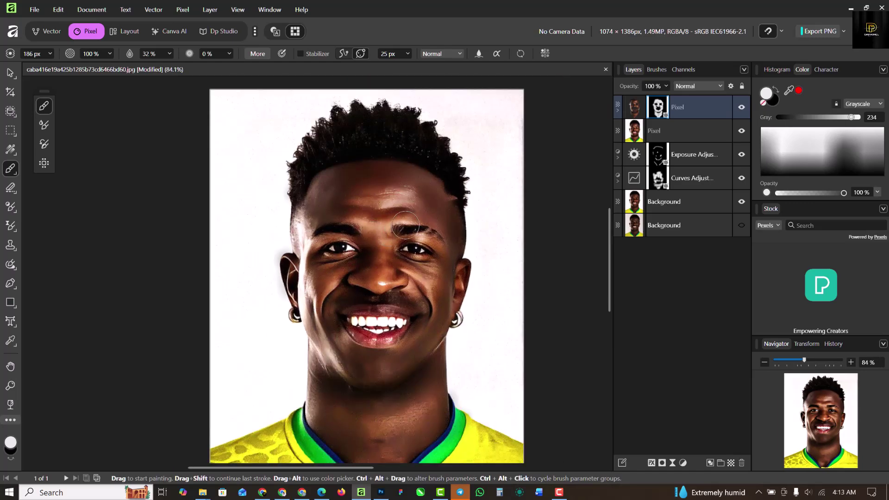
{"action": "scroll", "coordinate": [411, 220], "scroll_direction": "down", "scroll_amount": 1}
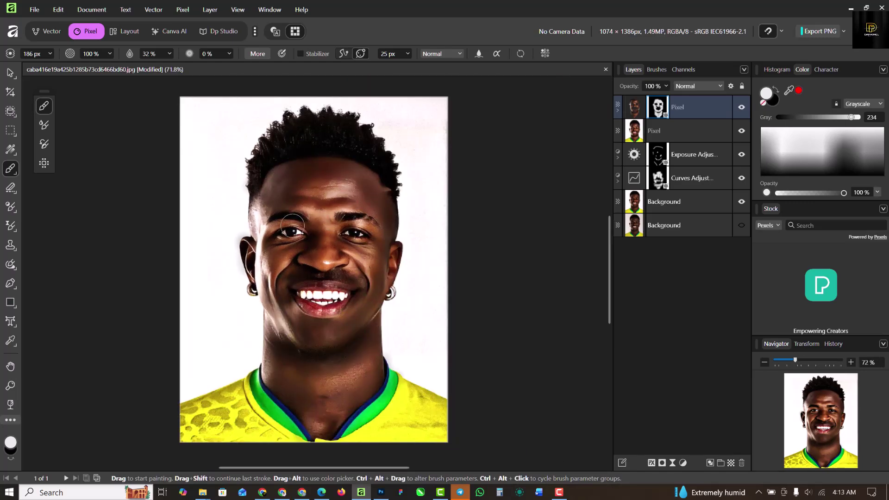
{"action": "scroll", "coordinate": [293, 225], "scroll_direction": "up", "scroll_amount": 1}
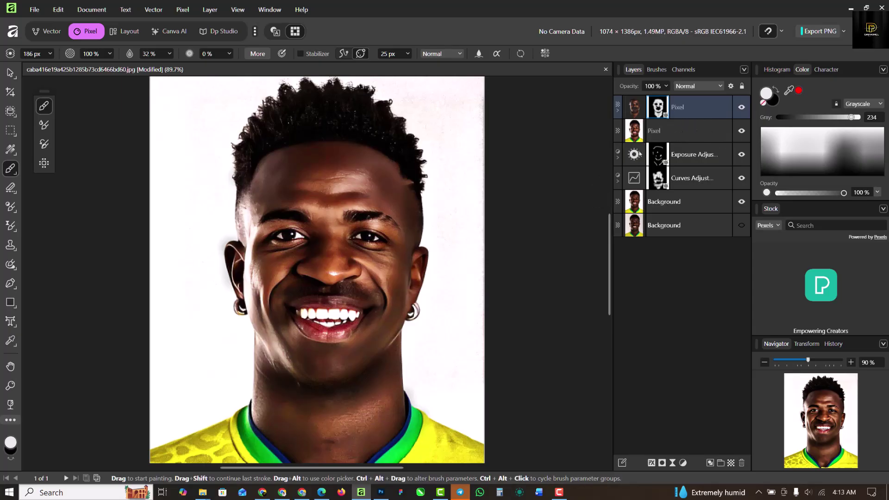
Add a Brightness / Contrast adjustment with Brightness 30% and Contrast 10% above the pixel layers.
{"action": "left_click", "coordinate": [682, 463]}
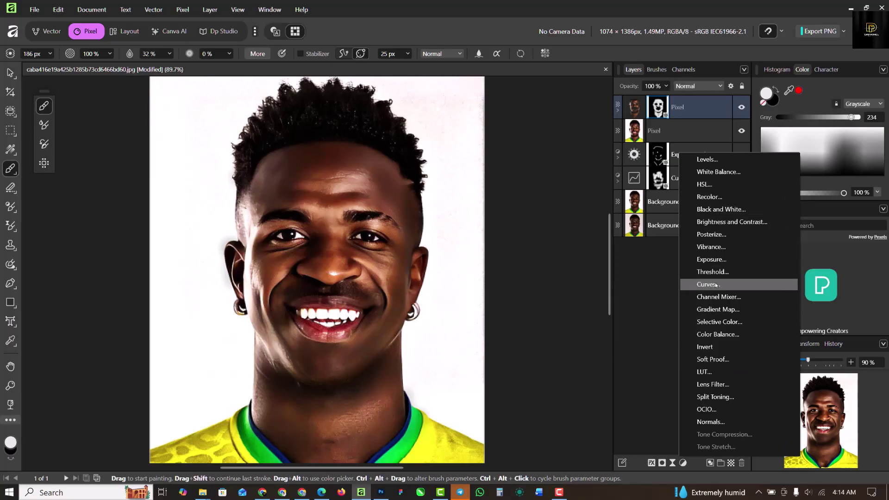
{"action": "left_click", "coordinate": [721, 223]}
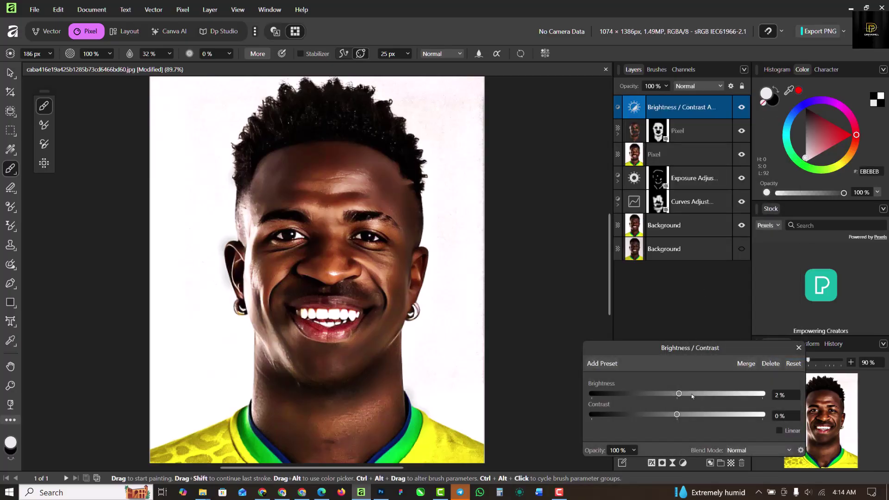
{"action": "left_click_drag", "start_coordinate": [692, 396], "coordinate": [661, 416]}
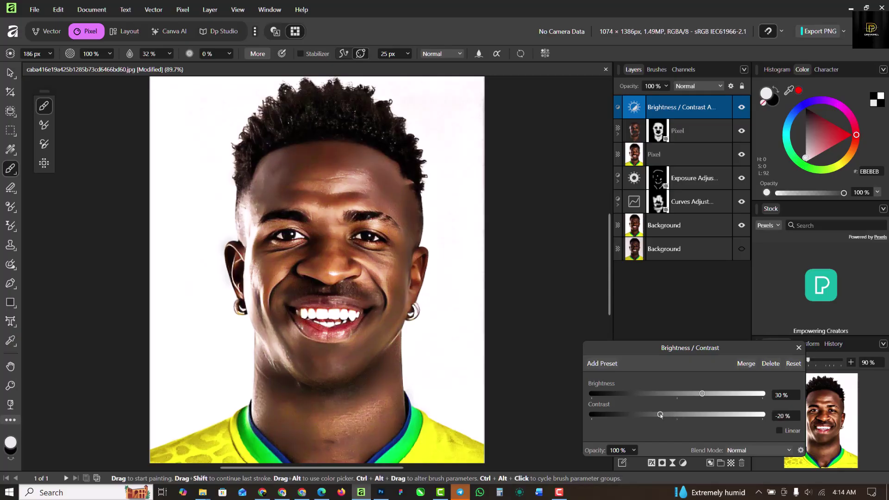
{"action": "left_click", "coordinate": [679, 417]}
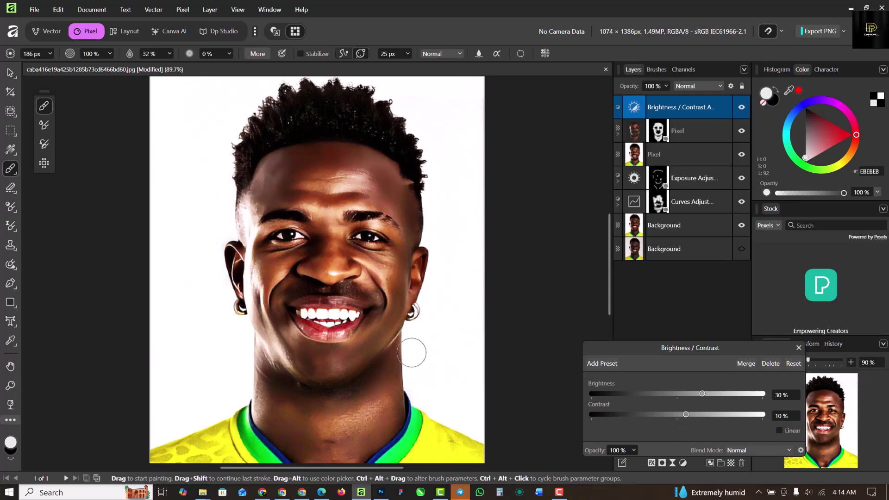
{"action": "left_click", "coordinate": [799, 348]}
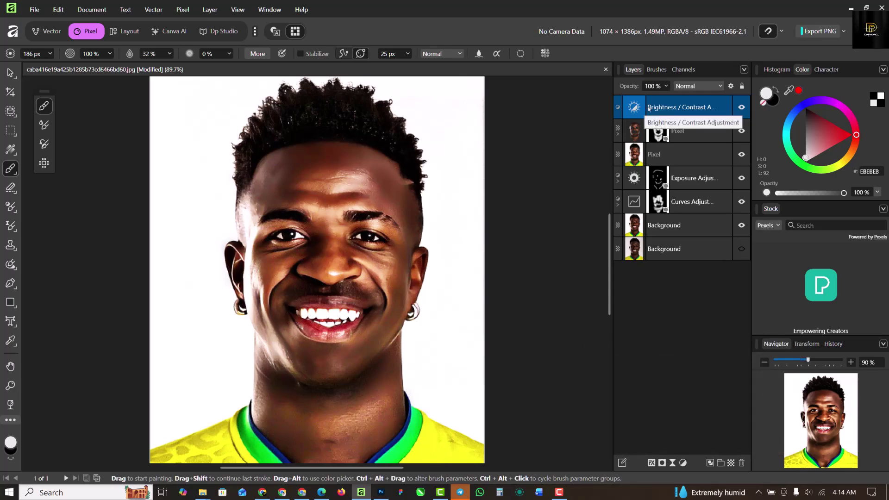
Add a mask to the Brightness / Contrast adjustment and invert it to black to hide the effect.
{"action": "left_click", "coordinate": [662, 463]}
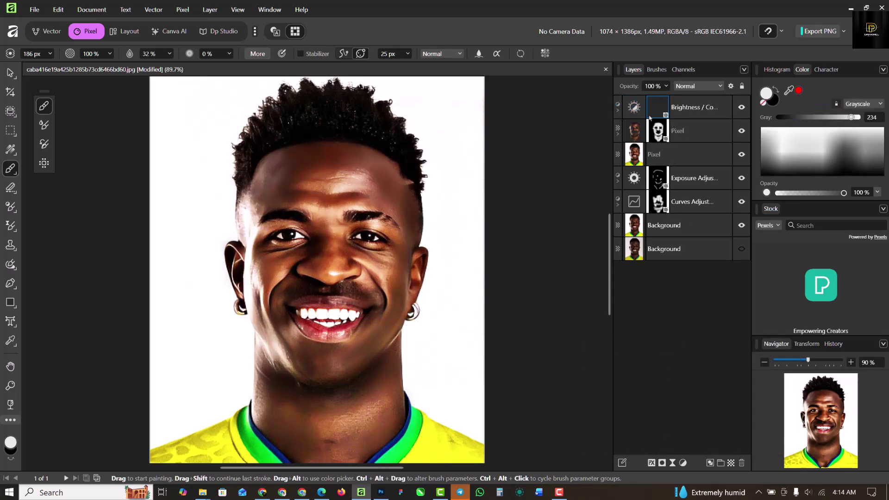
{"action": "right_click", "coordinate": [660, 113]}
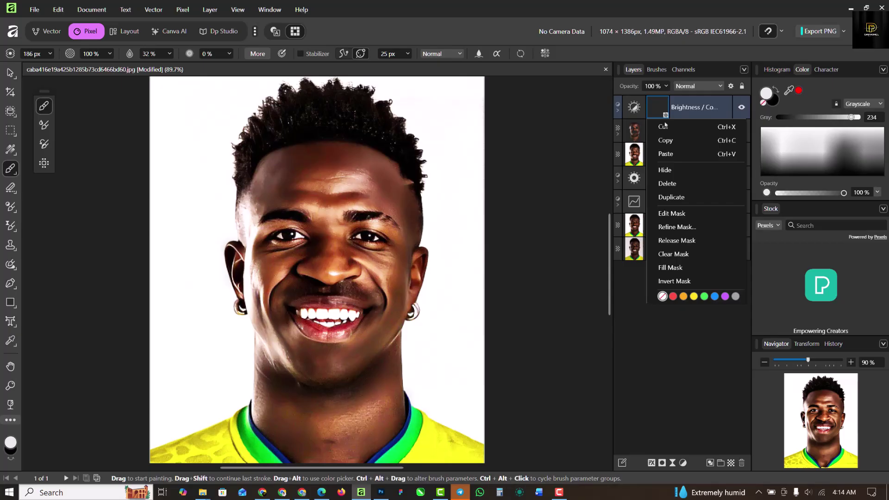
{"action": "left_click", "coordinate": [681, 282]}
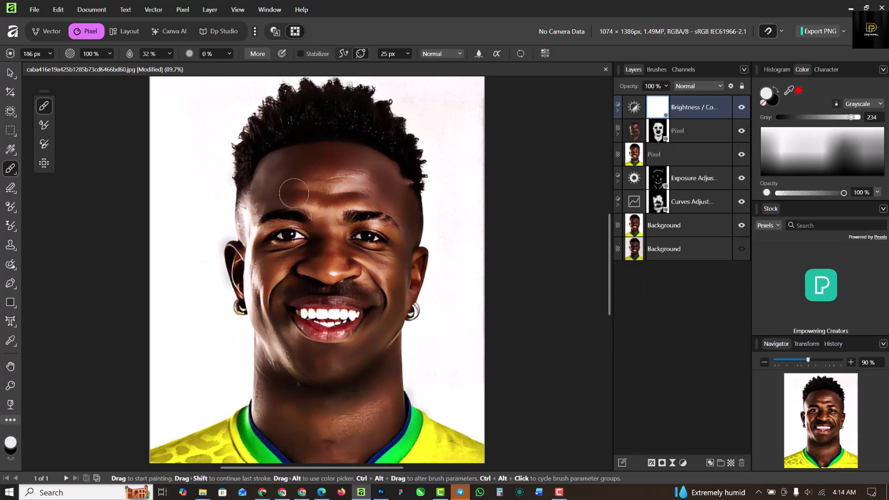
{"action": "key", "text": "ctrl+i"}
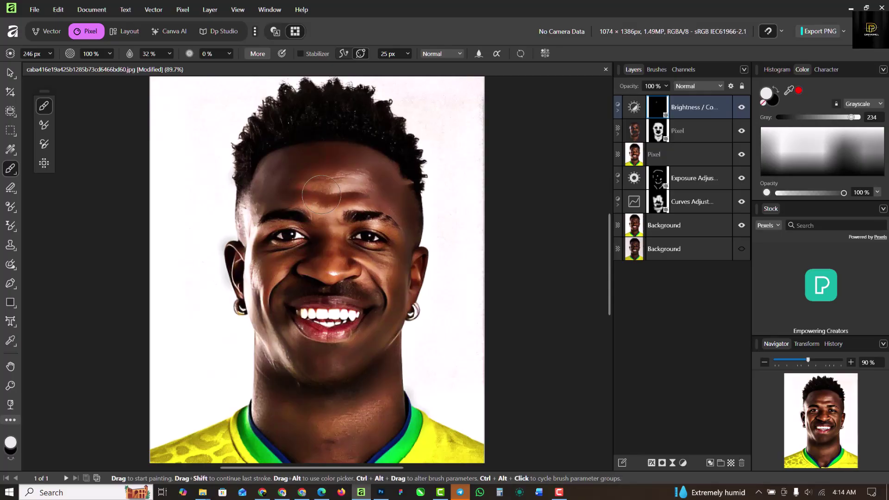
Paint white in the Brightness / Contrast mask over the forehead and nose, reducing the brush to 151 px for the narrower areas.
{"action": "mouse_move", "coordinate": [322, 194]}
{"action": "left_mouse_down"}
{"action": "mouse_move", "coordinate": [324, 202]}
{"action": "mouse_move", "coordinate": [347, 193]}
{"action": "mouse_move", "coordinate": [355, 204]}
{"action": "left_mouse_up"}
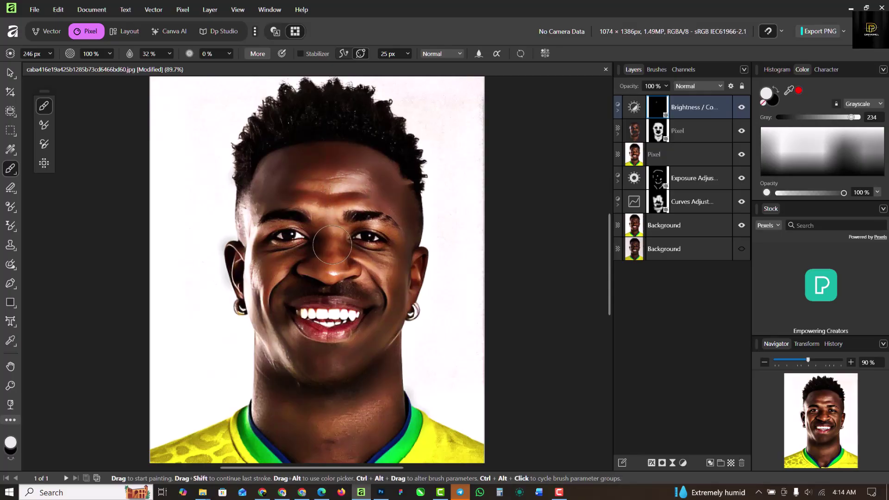
{"action": "key", "text": "bracketleft"}
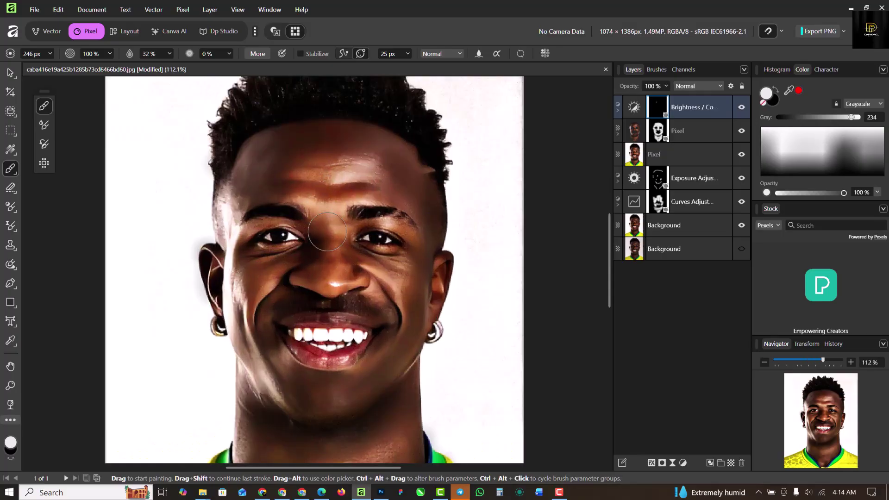
{"action": "scroll", "coordinate": [329, 231], "scroll_direction": "up", "scroll_amount": 2}
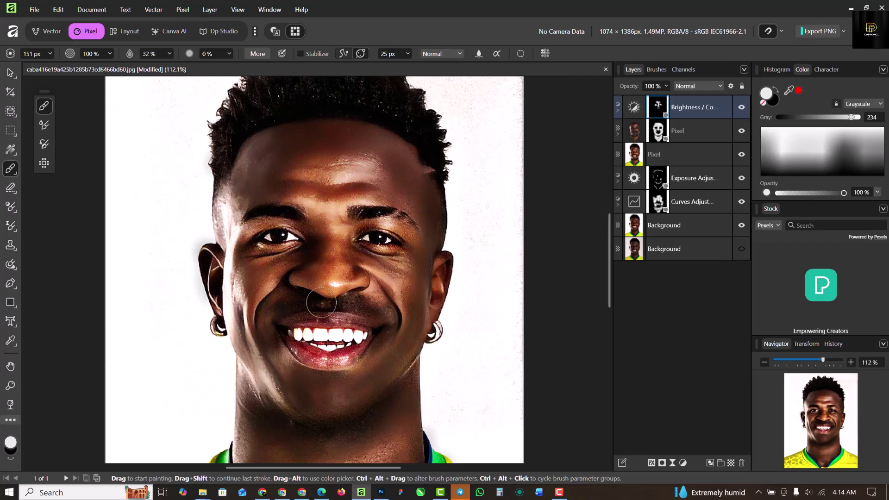
Brush the brightening onto the cheeks and facial highlights in the Brightness / Contrast mask.
{"action": "scroll", "coordinate": [325, 314], "scroll_direction": "down", "scroll_amount": 2}
{"action": "scroll", "coordinate": [389, 342], "scroll_direction": "up", "scroll_amount": 3}
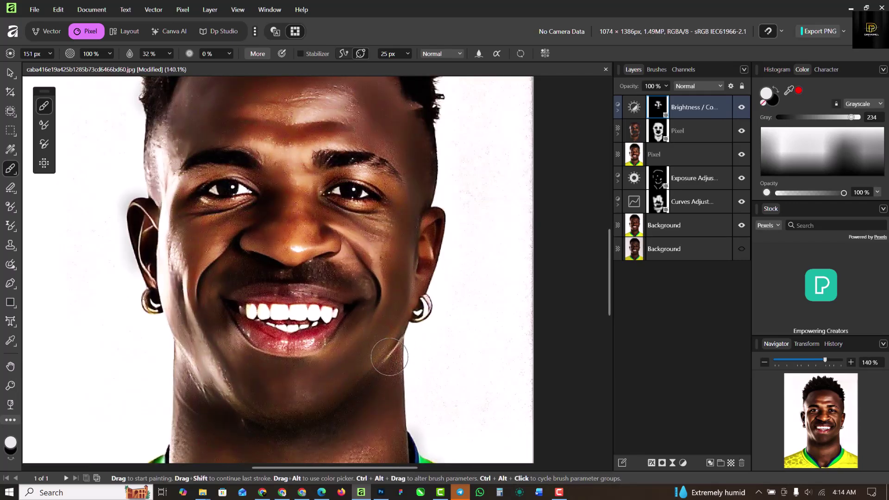
{"action": "scroll", "coordinate": [298, 345], "scroll_direction": "down", "scroll_amount": 2}
{"action": "scroll", "coordinate": [299, 335], "scroll_direction": "up", "scroll_amount": 2}
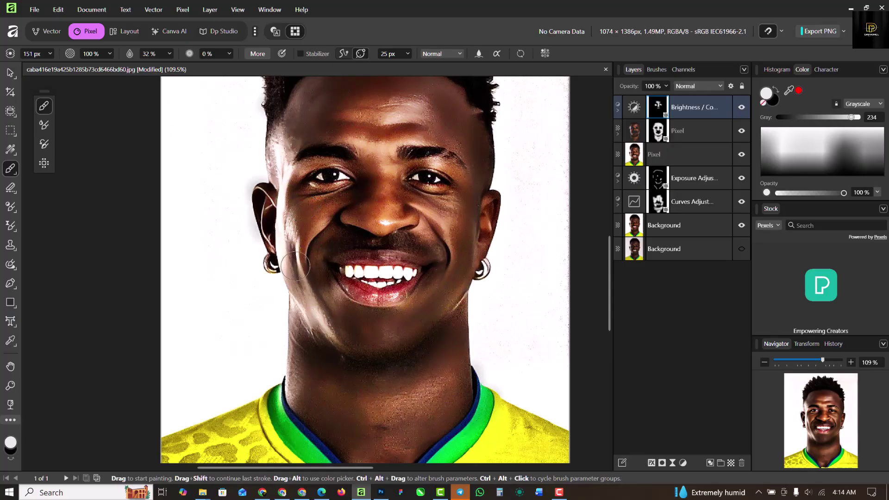
{"action": "scroll", "coordinate": [293, 147], "scroll_direction": "down", "scroll_amount": 3}
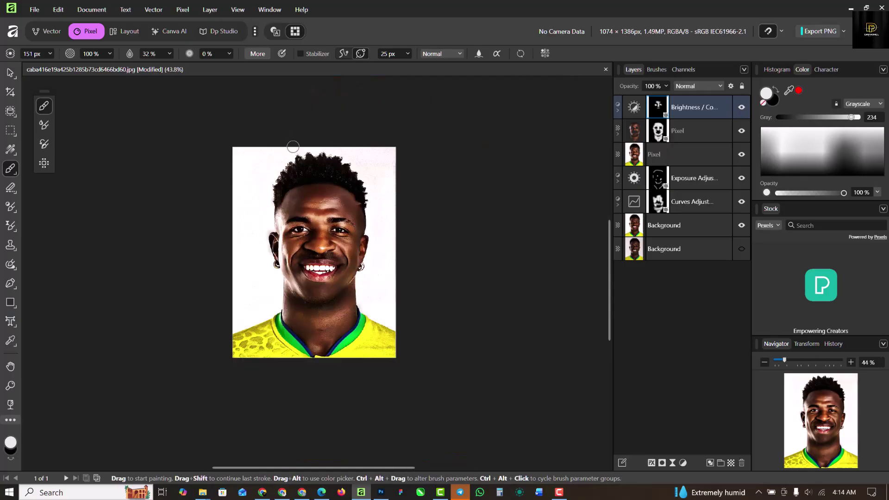
{"action": "scroll", "coordinate": [293, 176], "scroll_direction": "up", "scroll_amount": 2}
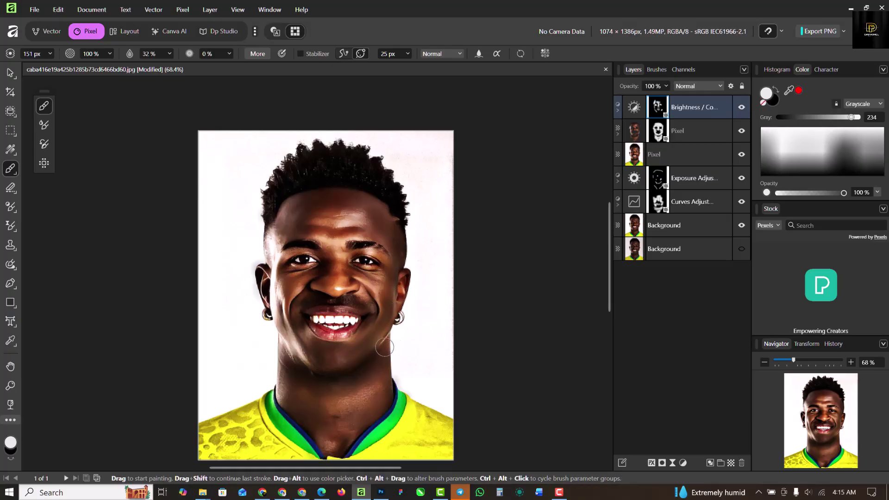
Examine the brightened face and the neck of the portrait close up and as a whole.
{"action": "key", "text": "bracketright"}
{"action": "scroll", "coordinate": [382, 370], "scroll_direction": "up", "scroll_amount": 1}
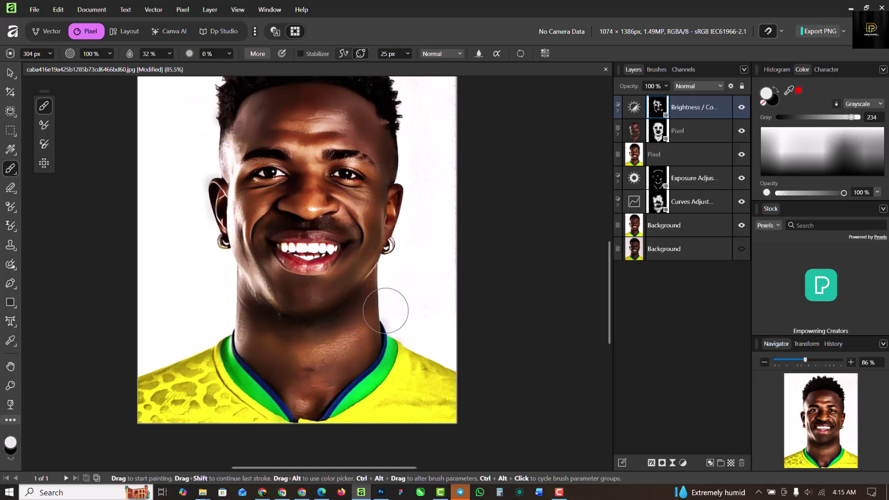
{"action": "scroll", "coordinate": [296, 333], "scroll_direction": "down", "scroll_amount": 3}
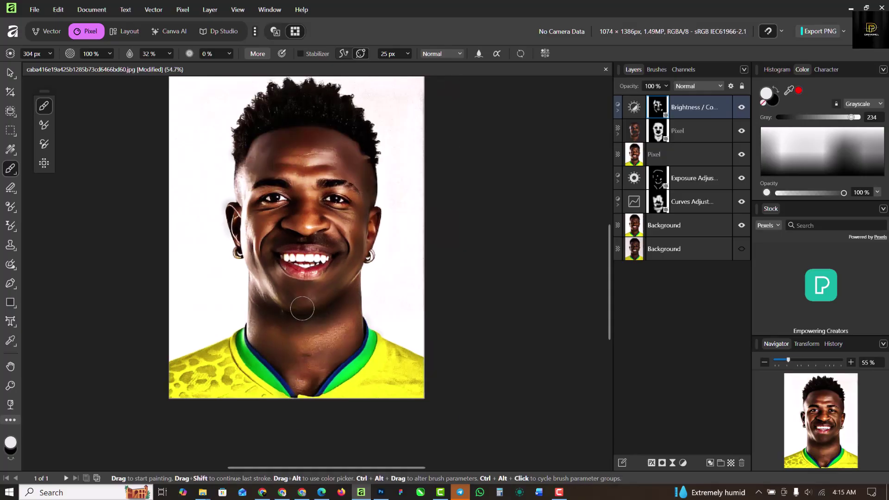
{"action": "scroll", "coordinate": [301, 332], "scroll_direction": "up", "scroll_amount": 3}
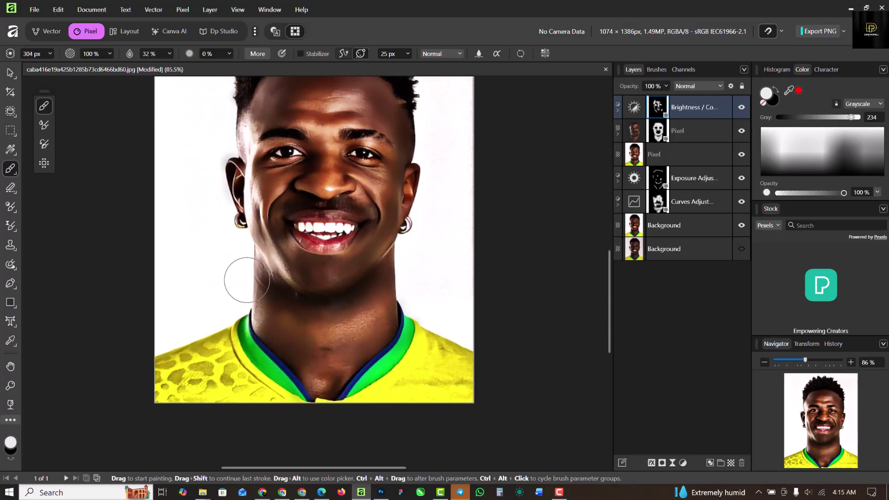
{"action": "scroll", "coordinate": [307, 342], "scroll_direction": "down", "scroll_amount": 2}
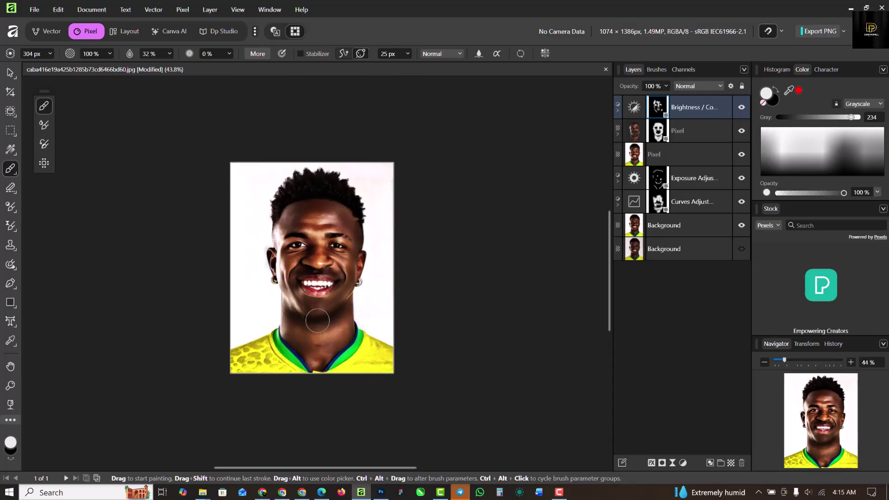
{"action": "scroll", "coordinate": [310, 347], "scroll_direction": "up", "scroll_amount": 2}
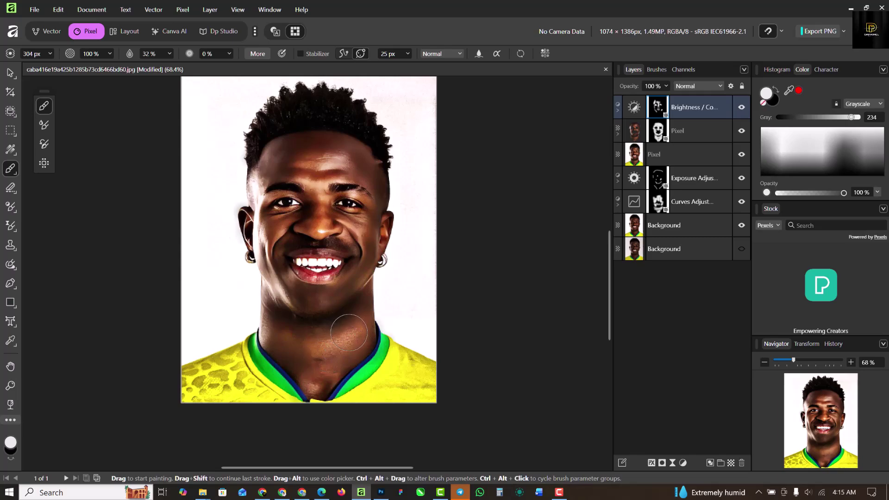
{"action": "scroll", "coordinate": [310, 385], "scroll_direction": "down", "scroll_amount": 1}
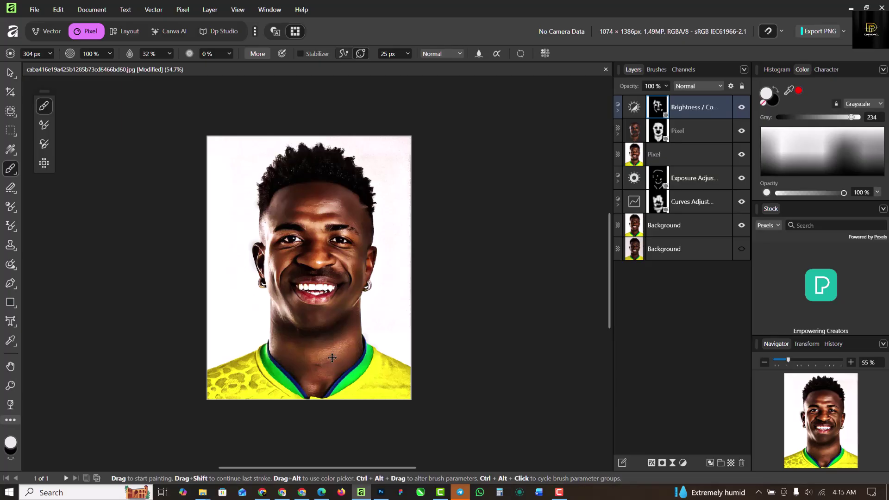
{"action": "scroll", "coordinate": [329, 356], "scroll_direction": "up", "scroll_amount": 1}
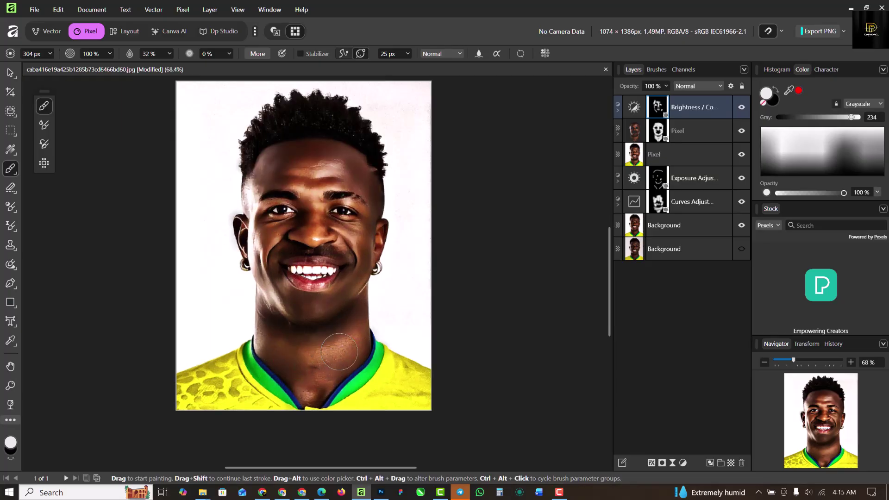
{"action": "scroll", "coordinate": [310, 338], "scroll_direction": "down", "scroll_amount": 1}
{"action": "scroll", "coordinate": [308, 324], "scroll_direction": "up", "scroll_amount": 3}
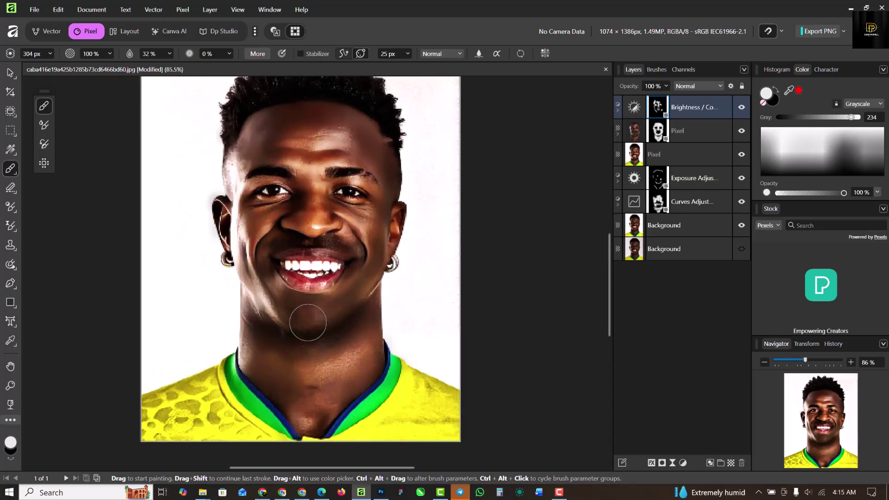
Paint the brightening over the chin in the Brightness / Contrast mask with a 159 px brush.
{"action": "key", "text": "bracketleft"}
{"action": "key", "text": "bracketleft"}
{"action": "key", "text": "bracketleft"}
{"action": "key", "text": "bracketleft"}
{"action": "key", "text": "bracketleft"}
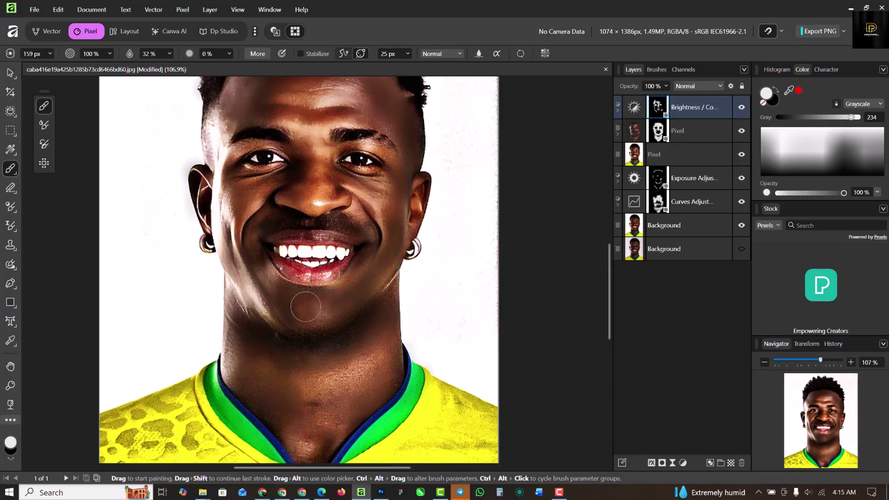
{"action": "left_click_drag", "start_coordinate": [306, 307], "coordinate": [290, 299]}
{"action": "scroll", "coordinate": [314, 339], "scroll_direction": "down", "scroll_amount": 4}
{"action": "scroll", "coordinate": [320, 324], "scroll_direction": "up", "scroll_amount": 1}
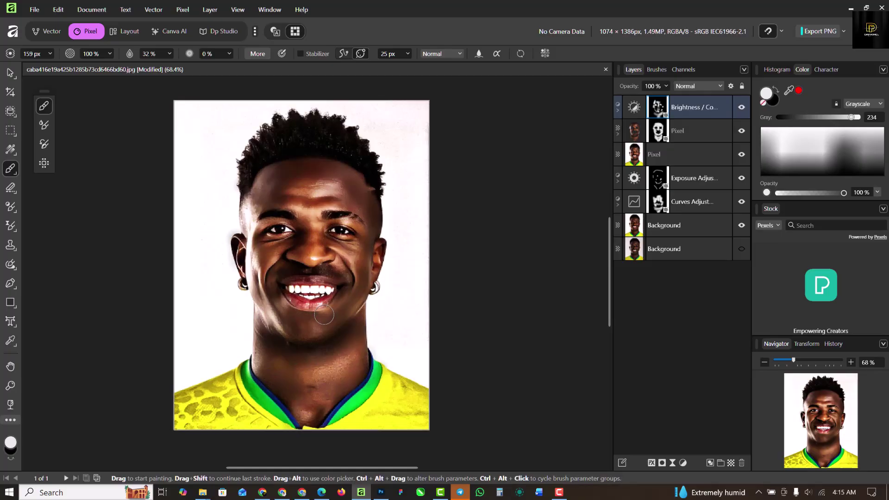
Merge all visible layers into a new pixel layer above the Brightness / Contrast adjustment.
{"action": "key", "text": "v"}
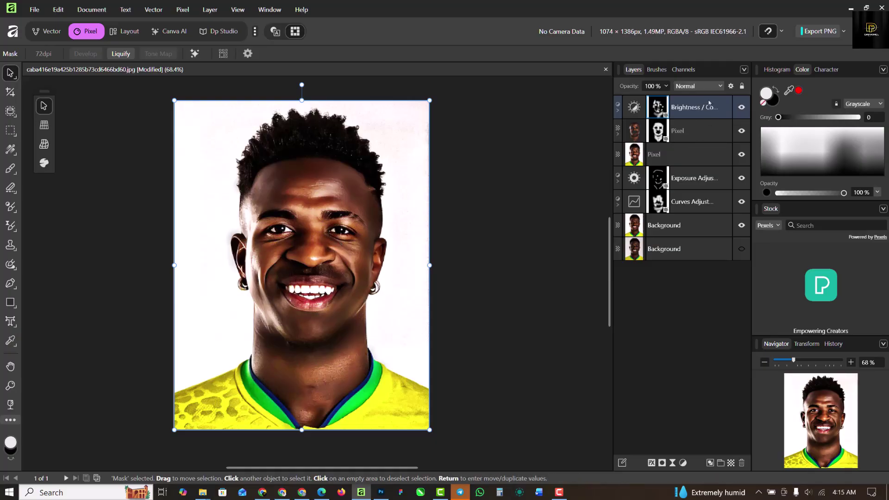
{"action": "right_click", "coordinate": [709, 103]}
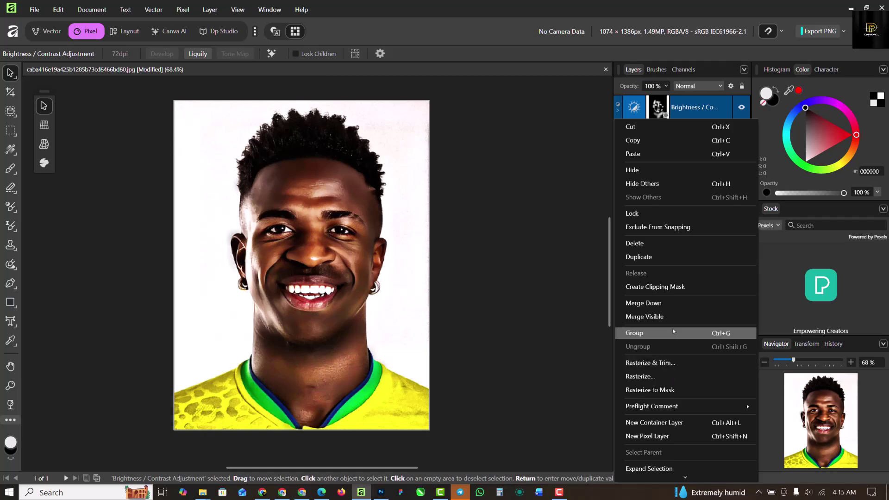
{"action": "left_click", "coordinate": [662, 317]}
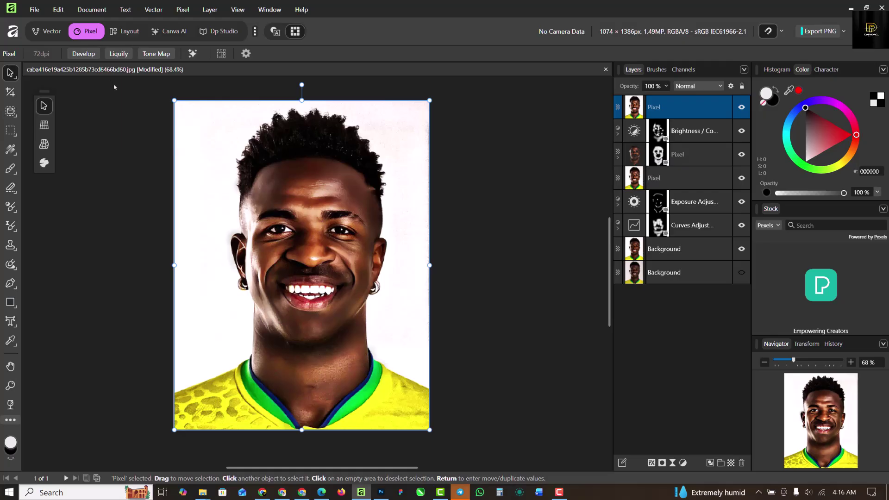
Apply Portrait Lighting to the merged pixel layer with the point light centred on the eyebrow at the image's left side.
{"action": "left_click", "coordinate": [194, 54]}
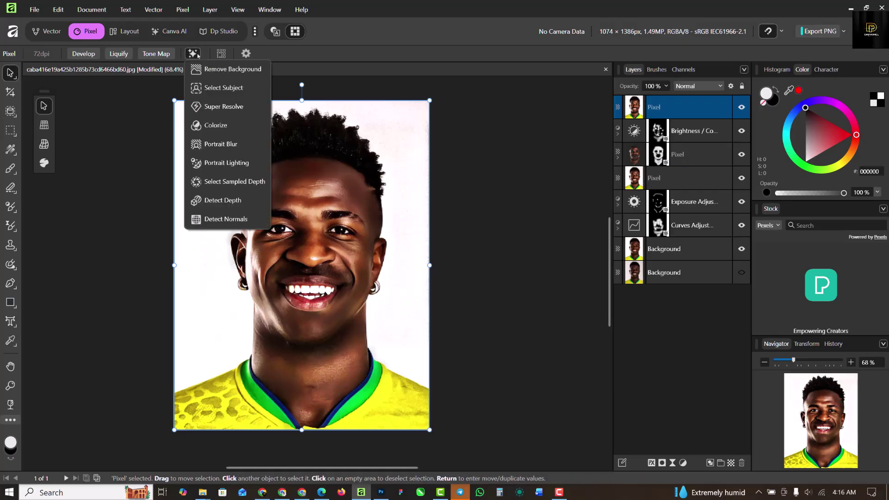
{"action": "left_click", "coordinate": [246, 167]}
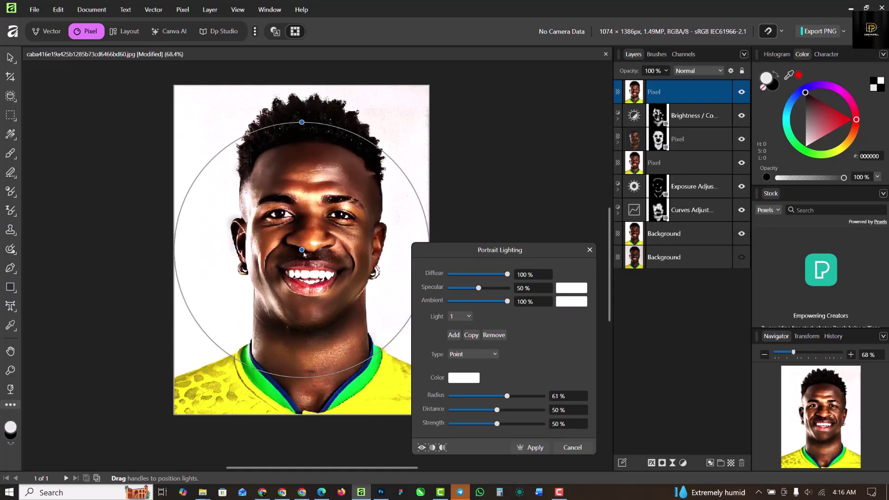
{"action": "left_click_drag", "start_coordinate": [302, 250], "coordinate": [269, 202]}
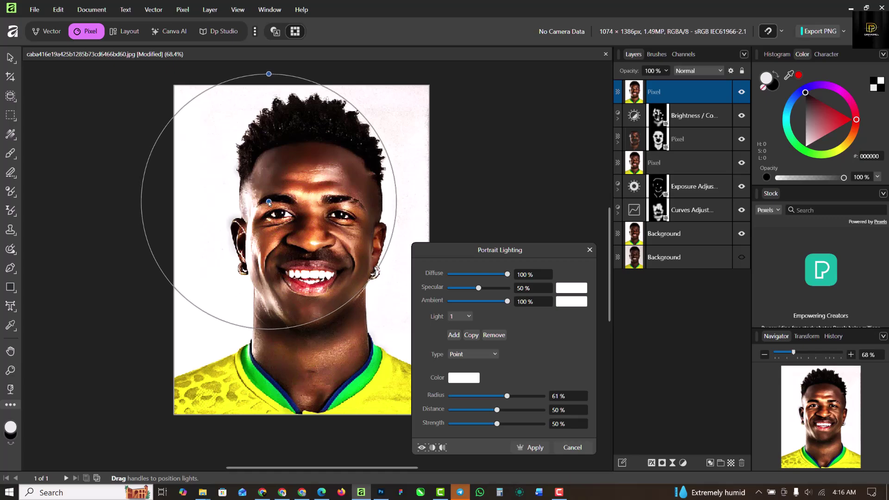
{"action": "left_click", "coordinate": [537, 450]}
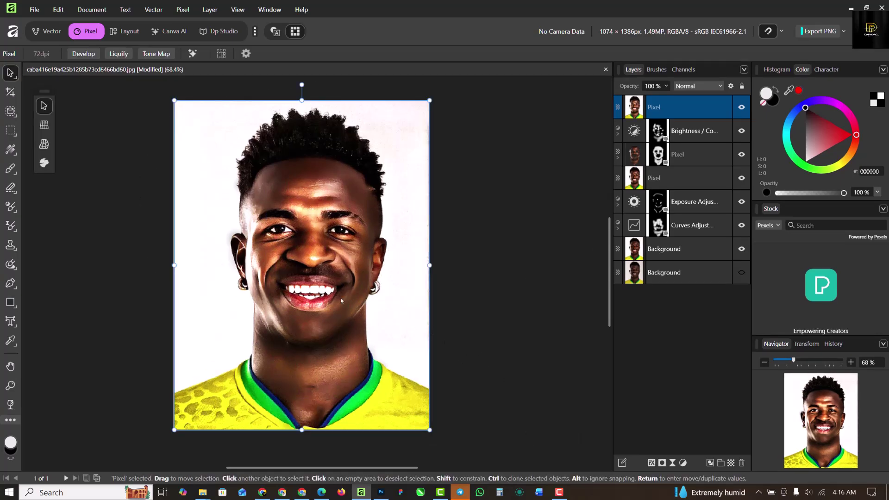
{"action": "scroll", "coordinate": [341, 301], "scroll_direction": "up", "scroll_amount": 2}
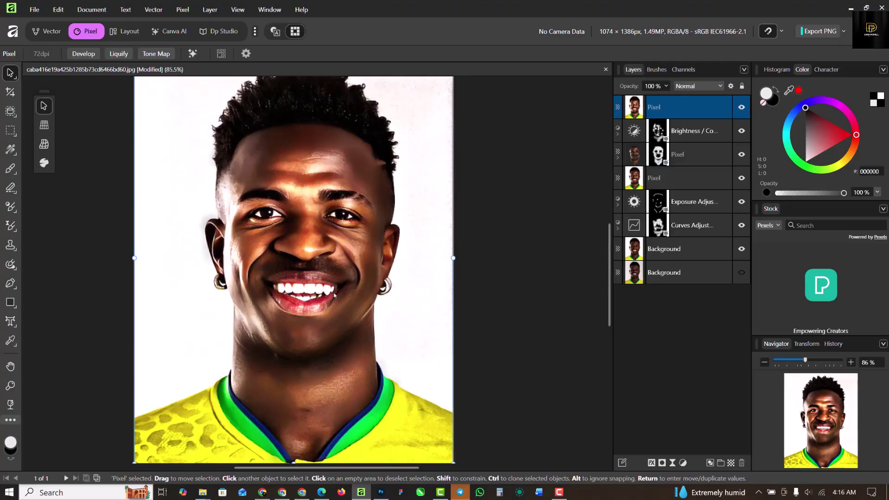
{"action": "scroll", "coordinate": [335, 294], "scroll_direction": "down", "scroll_amount": 2}
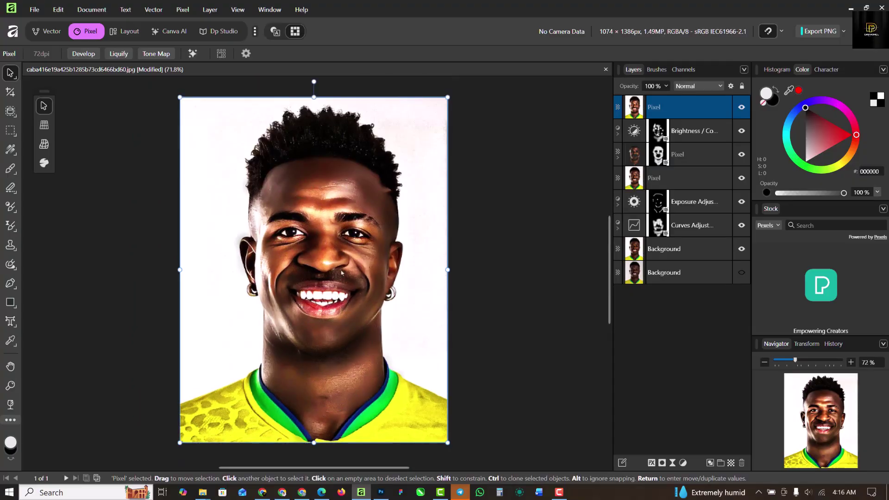